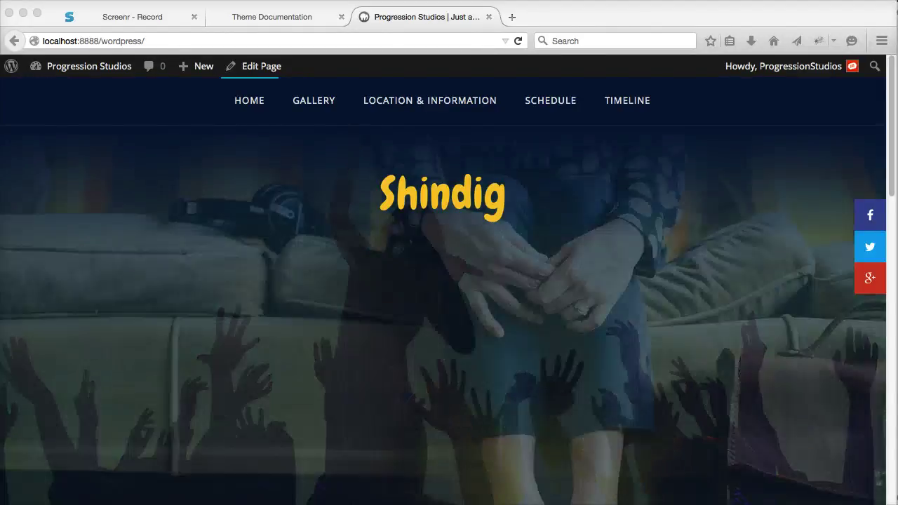
Step: Search the plugin directory for 'woocommerce' from Plugins > Add New
{"action": "left_click", "coordinate": [107, 71]}
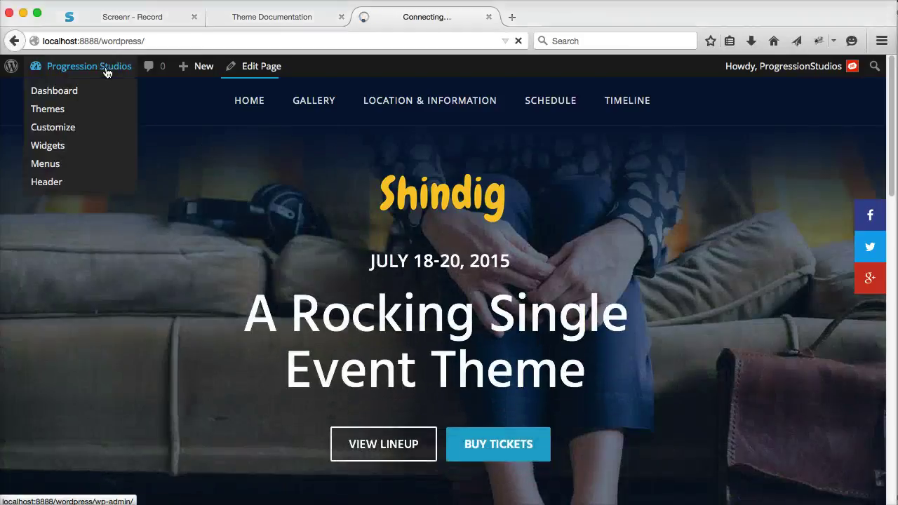
{"action": "mouse_move", "coordinate": [86, 380]}
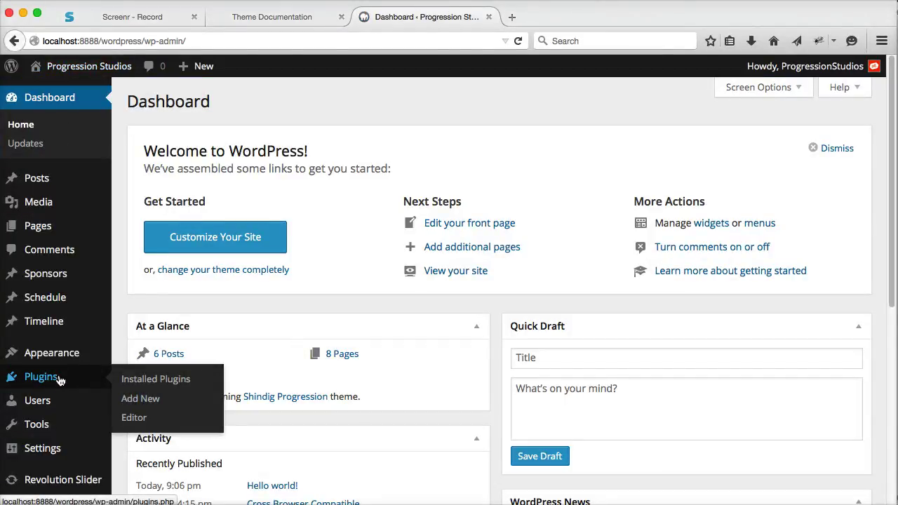
{"action": "left_click", "coordinate": [194, 406]}
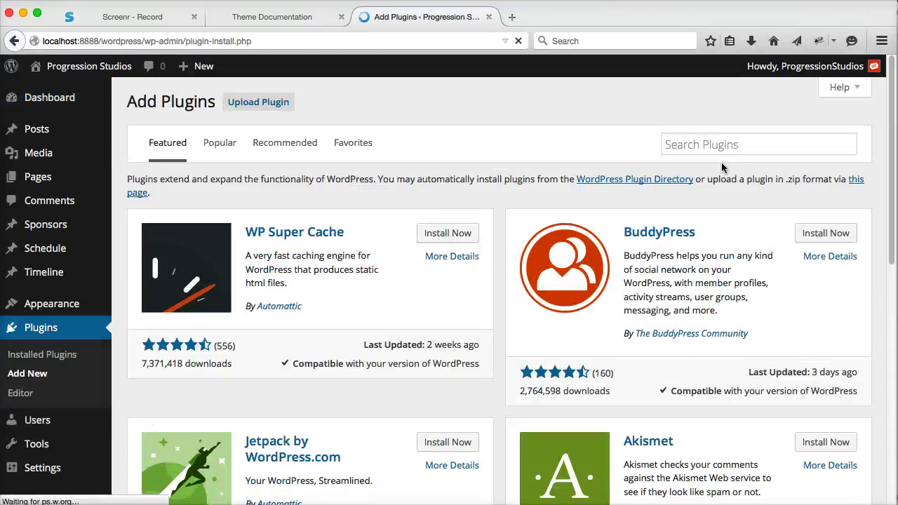
{"action": "left_click", "coordinate": [719, 147]}
{"action": "type", "text": "woocommerce"}
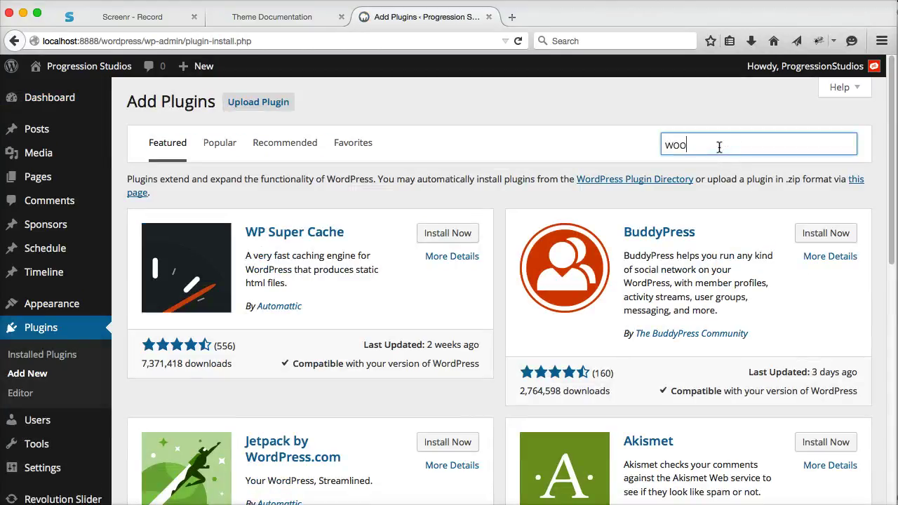
{"action": "key", "text": "Return"}
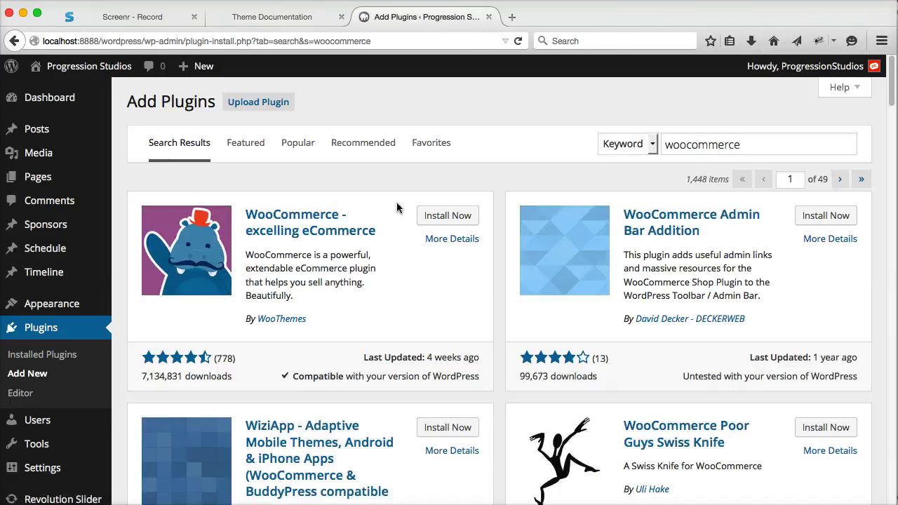
Step: Install and activate WooCommerce 2.3.7, then install its WooCommerce shop pages
{"action": "left_click", "coordinate": [447, 218]}
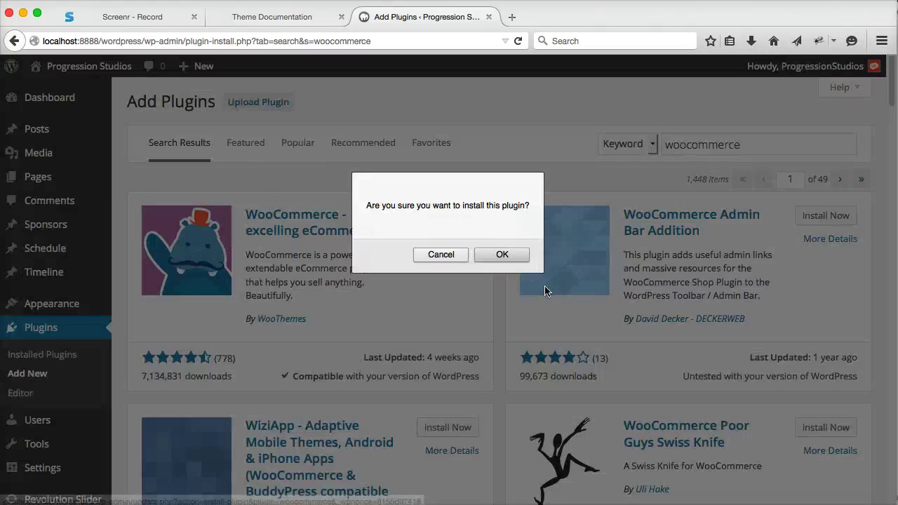
{"action": "left_click", "coordinate": [508, 260]}
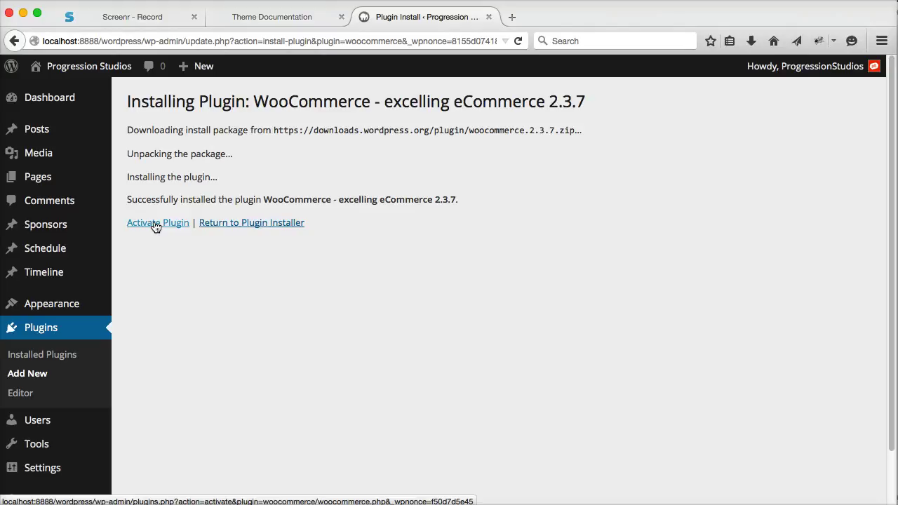
{"action": "left_click", "coordinate": [156, 225]}
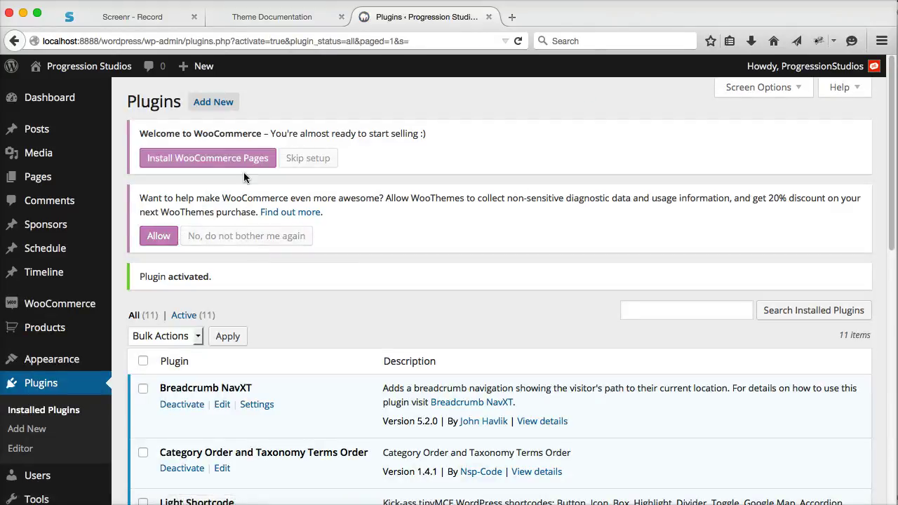
{"action": "left_click", "coordinate": [175, 161]}
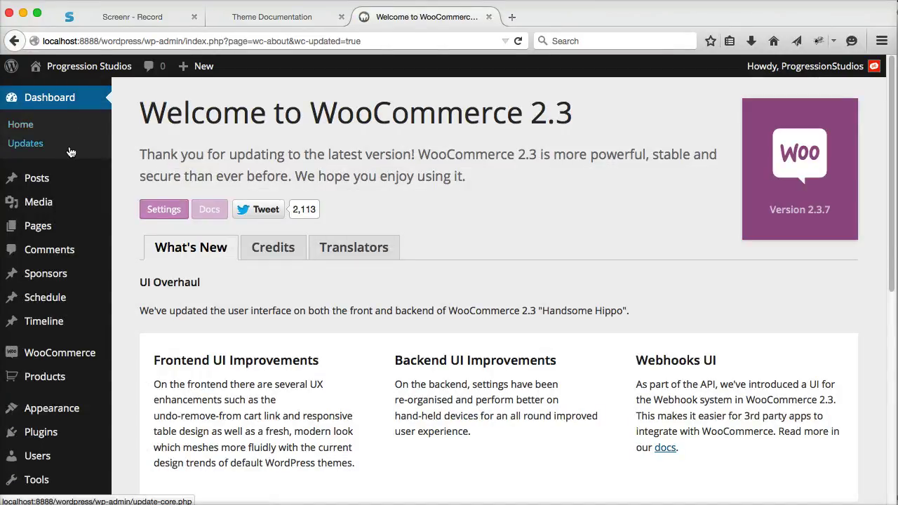
Step: Add the Shop page to the Main Navigation menu in Appearance > Menus and save it
{"action": "mouse_move", "coordinate": [75, 418]}
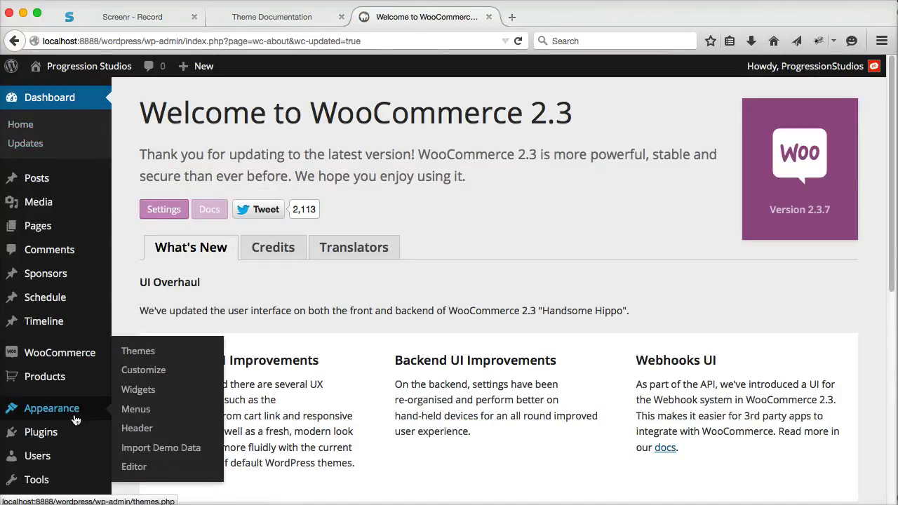
{"action": "left_click", "coordinate": [129, 409]}
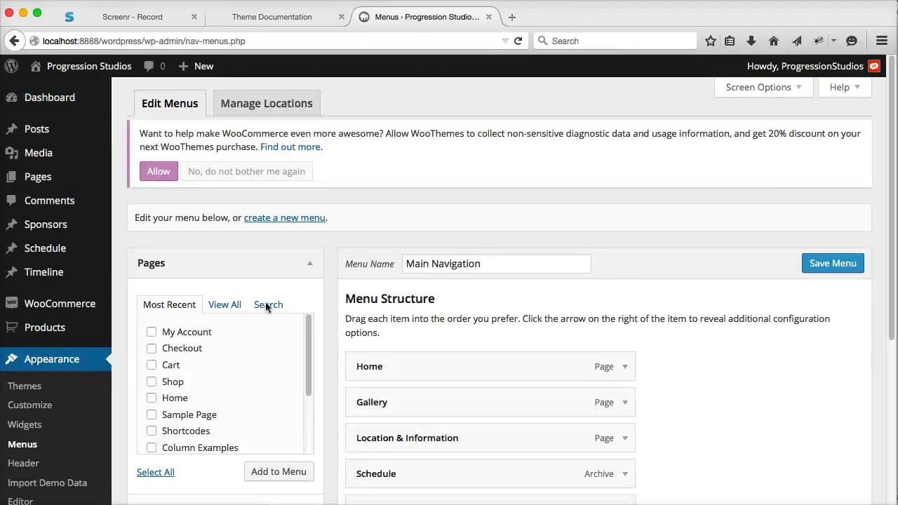
{"action": "scroll", "coordinate": [161, 366], "scroll_direction": "down", "scroll_amount": 1}
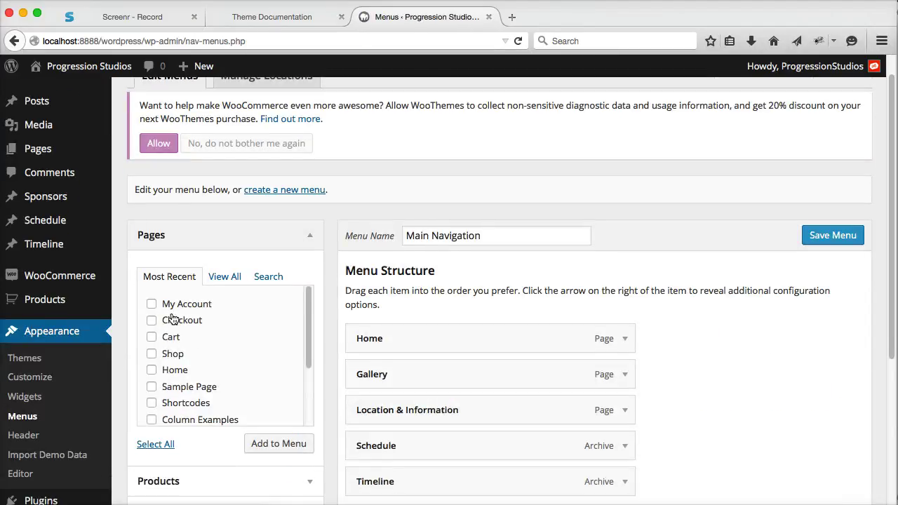
{"action": "left_click", "coordinate": [179, 355]}
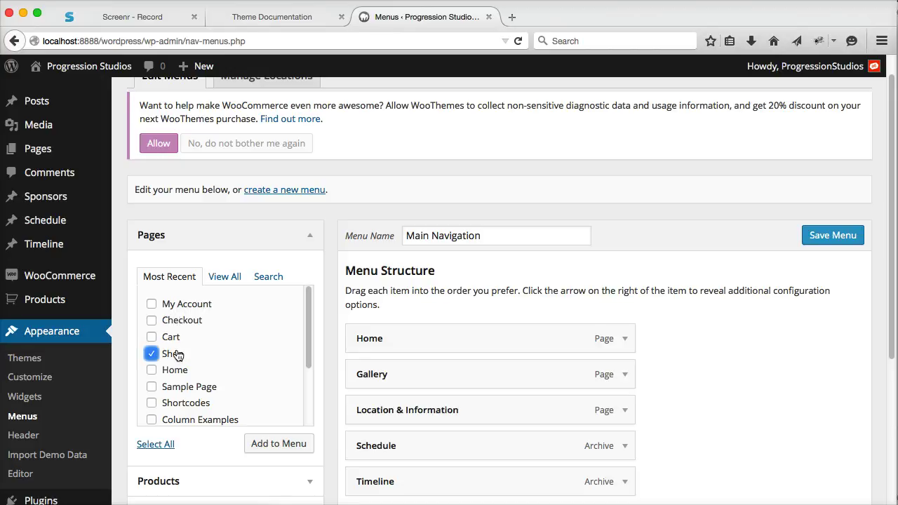
{"action": "scroll", "coordinate": [232, 354], "scroll_direction": "down", "scroll_amount": 2}
{"action": "scroll", "coordinate": [232, 355], "scroll_direction": "up", "scroll_amount": 2}
{"action": "left_click", "coordinate": [307, 446]}
{"action": "scroll", "coordinate": [469, 289], "scroll_direction": "down", "scroll_amount": 5}
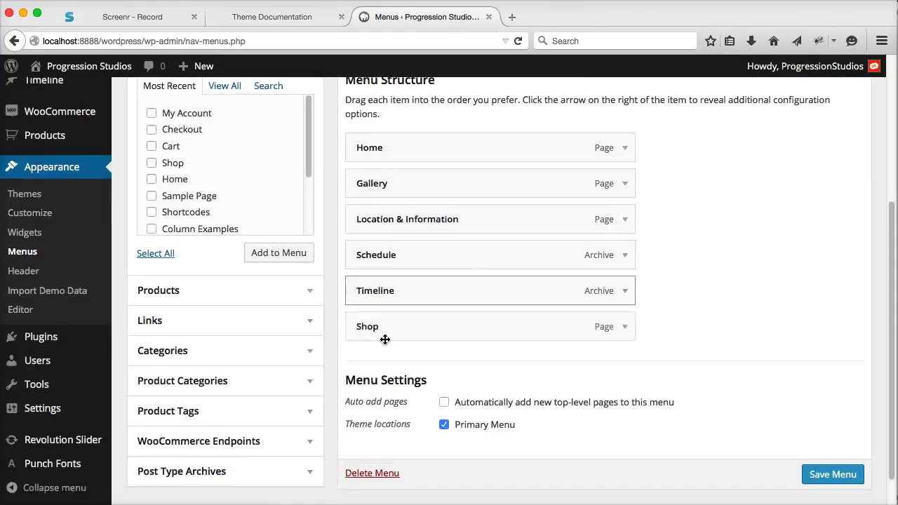
{"action": "left_click", "coordinate": [832, 474]}
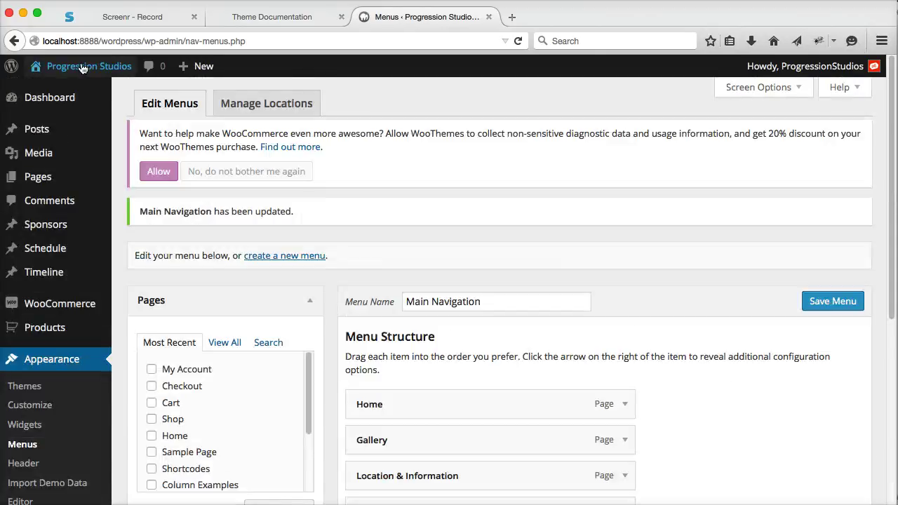
Step: Open the site's front page in a new browser tab
{"action": "right_click", "coordinate": [82, 68]}
{"action": "left_click", "coordinate": [106, 72]}
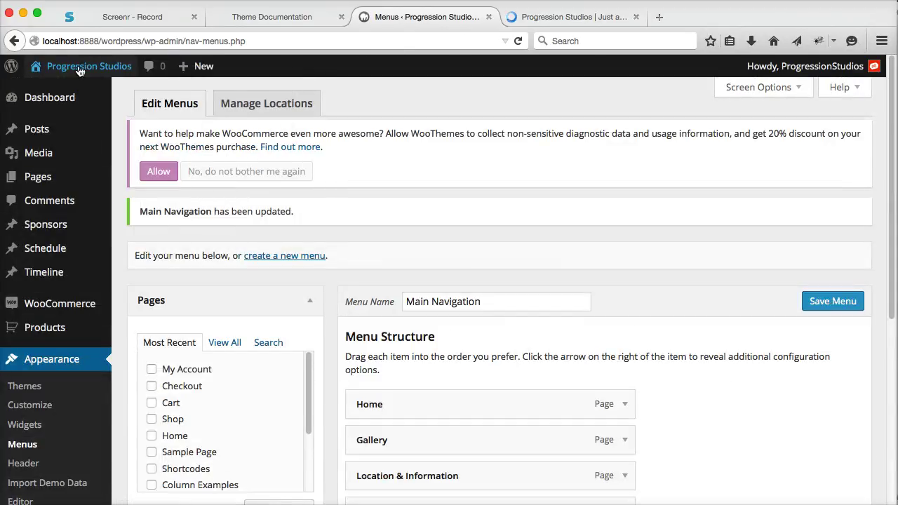
{"action": "left_click", "coordinate": [557, 20]}
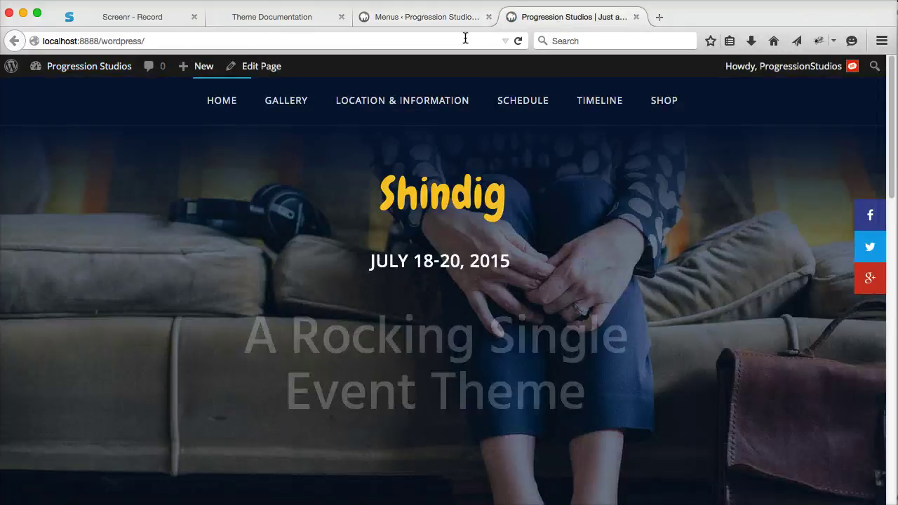
{"action": "left_click", "coordinate": [428, 17]}
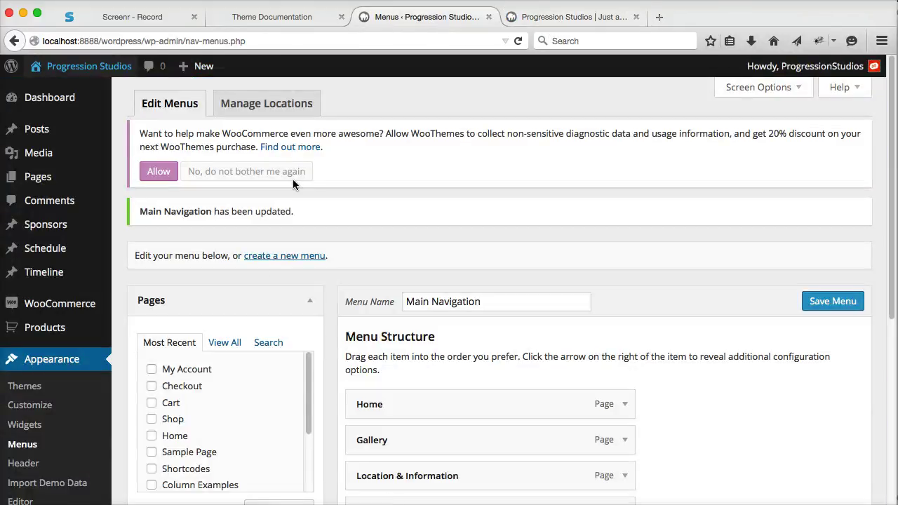
{"action": "left_click", "coordinate": [563, 18]}
Step: Follow the SHOP menu link and check the page shows the no-products-found notice
{"action": "left_click", "coordinate": [663, 101]}
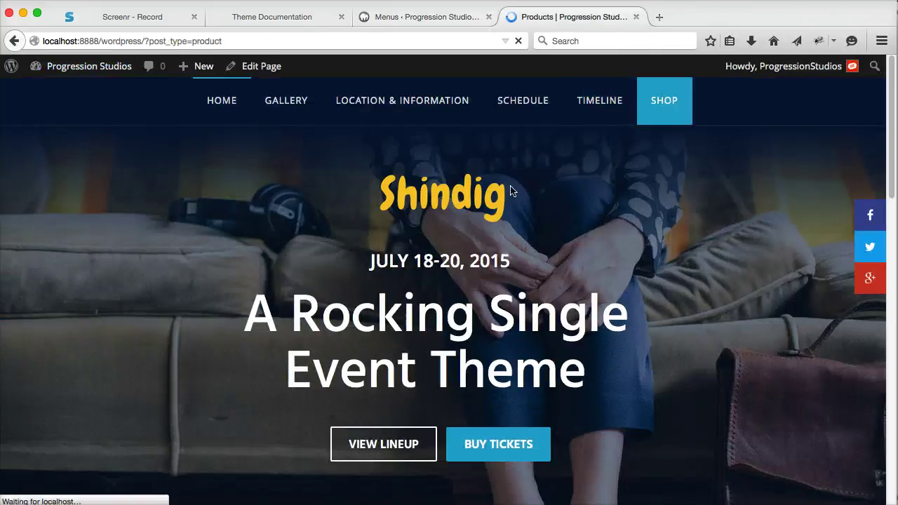
{"action": "scroll", "coordinate": [341, 170], "scroll_direction": "down", "scroll_amount": 3}
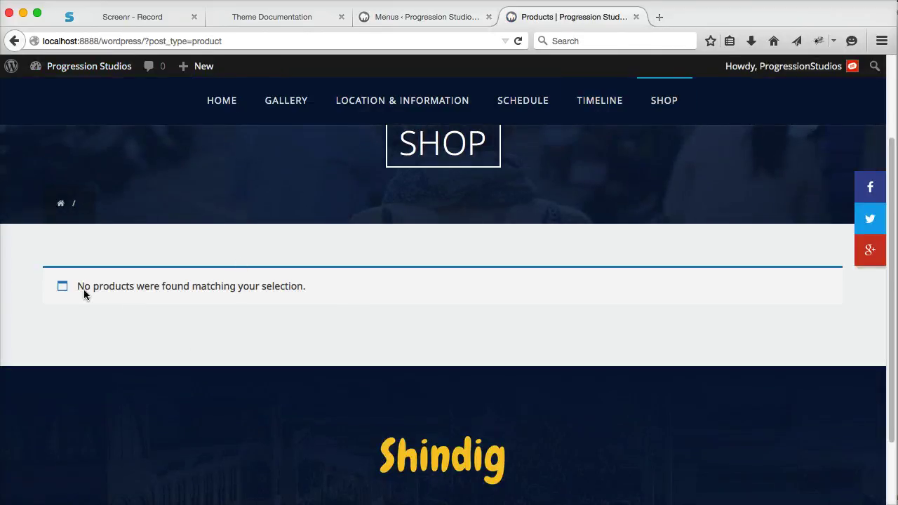
{"action": "left_click_drag", "start_coordinate": [83, 289], "coordinate": [306, 287]}
{"action": "left_click", "coordinate": [372, 320]}
{"action": "scroll", "coordinate": [442, 301], "scroll_direction": "up", "scroll_amount": 3}
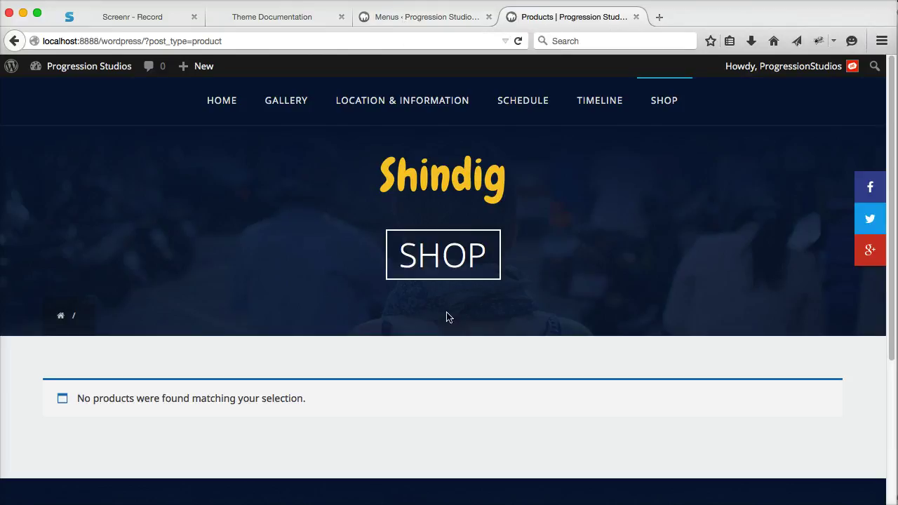
{"action": "left_click_drag", "start_coordinate": [394, 256], "coordinate": [516, 258]}
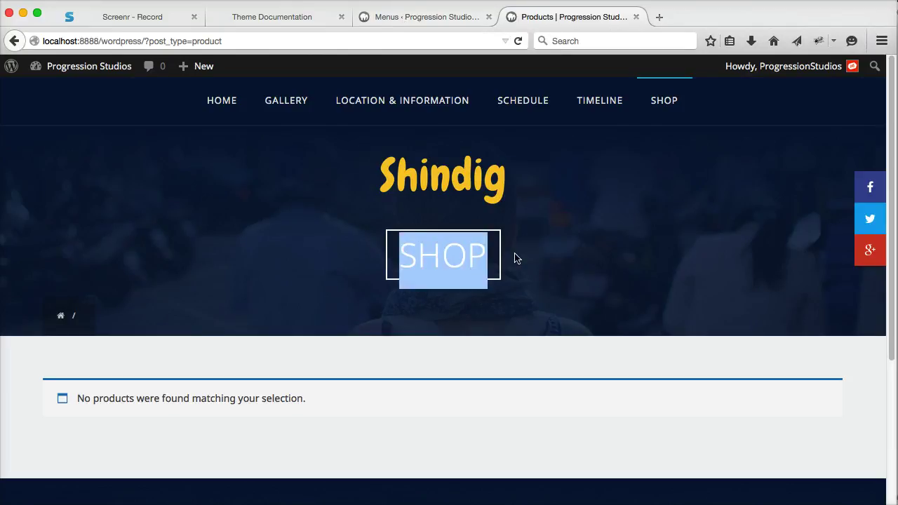
{"action": "left_click", "coordinate": [429, 245]}
Step: Open the Shop page for editing from the All Pages list
{"action": "left_click", "coordinate": [419, 21]}
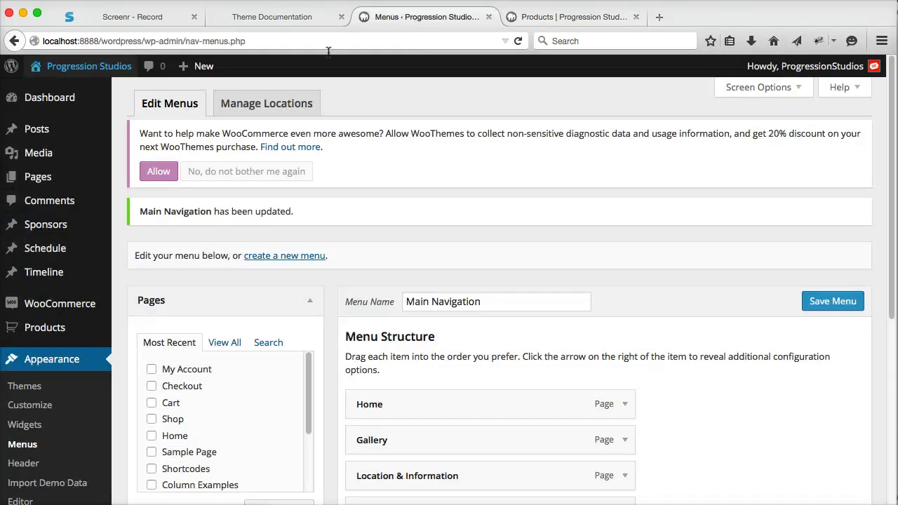
{"action": "left_click", "coordinate": [69, 178]}
{"action": "scroll", "coordinate": [232, 235], "scroll_direction": "down", "scroll_amount": 5}
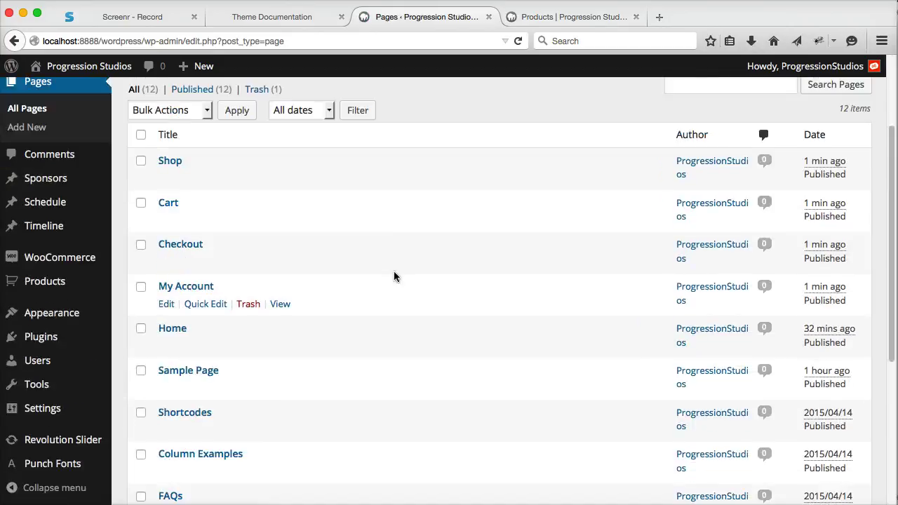
{"action": "scroll", "coordinate": [229, 231], "scroll_direction": "up", "scroll_amount": 2}
{"action": "left_click", "coordinate": [166, 159]}
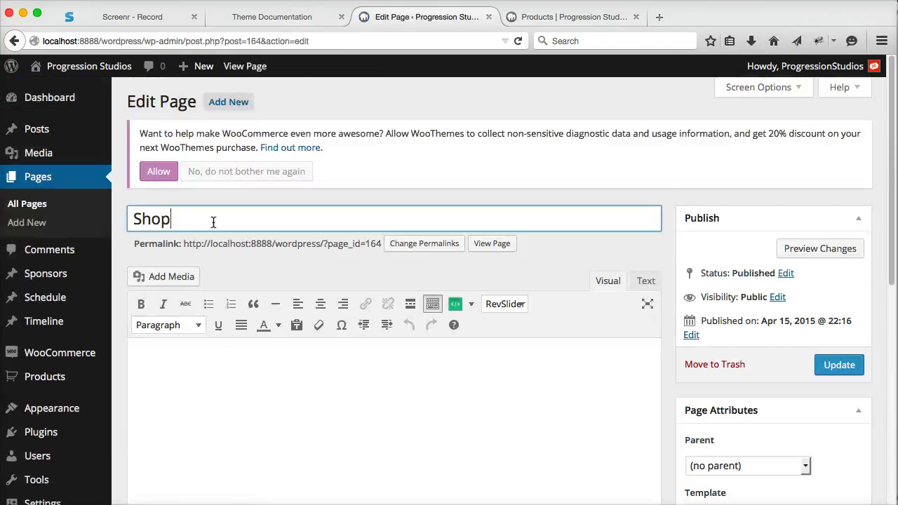
Step: Rename the Shop page to 'Tickets', update it, and reload the site to confirm
{"action": "left_click_drag", "start_coordinate": [213, 222], "coordinate": [128, 211]}
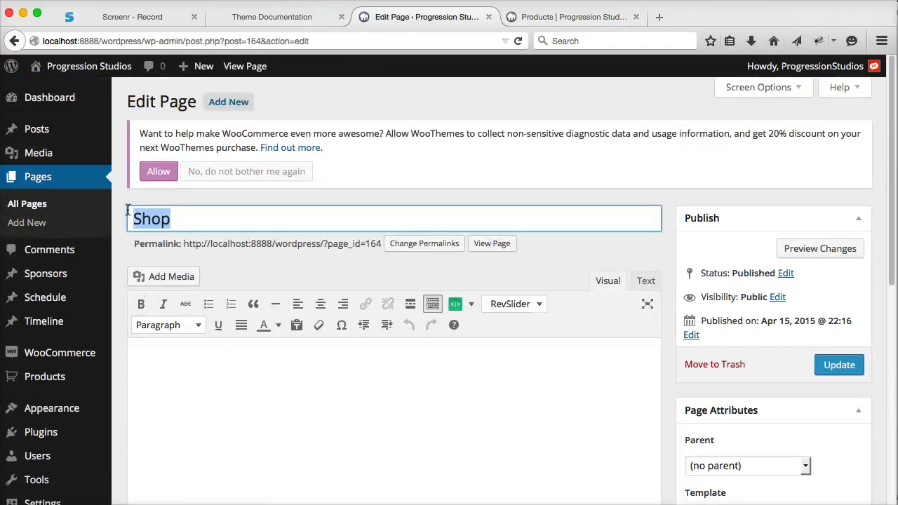
{"action": "type", "text": "Tickets"}
{"action": "left_click", "coordinate": [839, 365]}
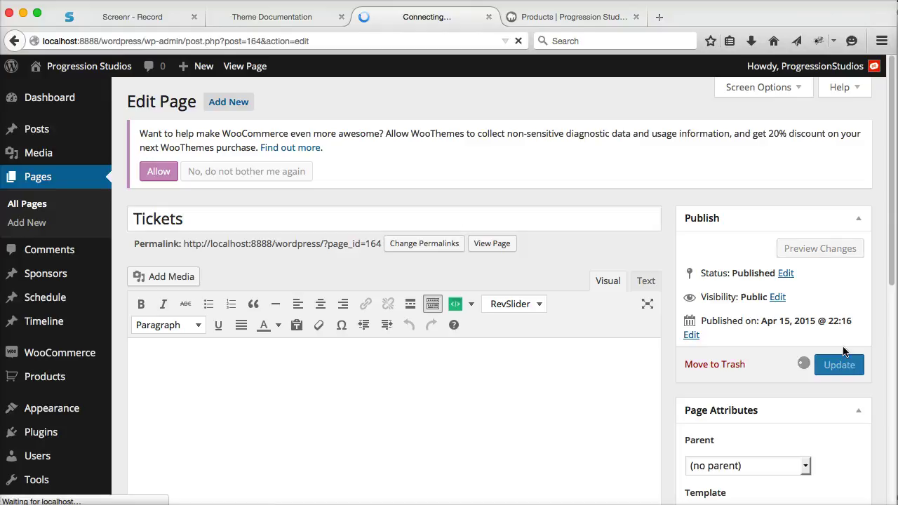
{"action": "left_click", "coordinate": [561, 16]}
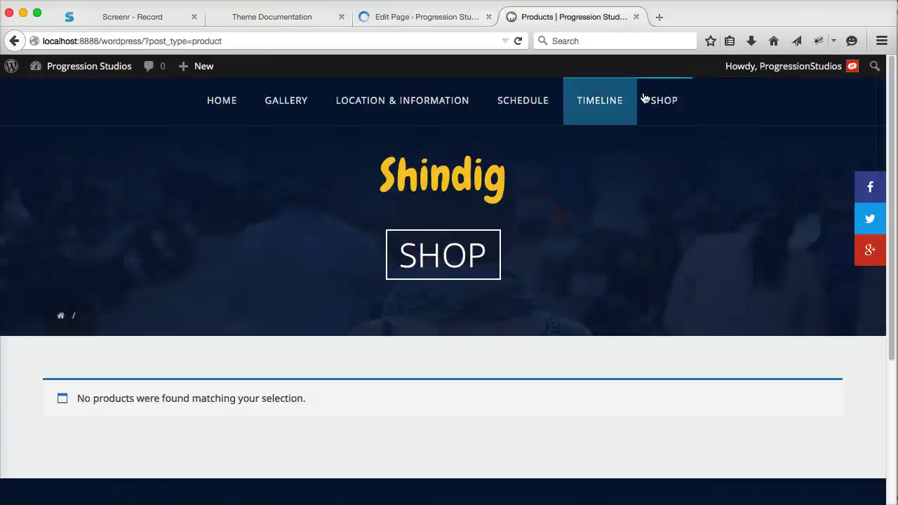
{"action": "left_click", "coordinate": [517, 40]}
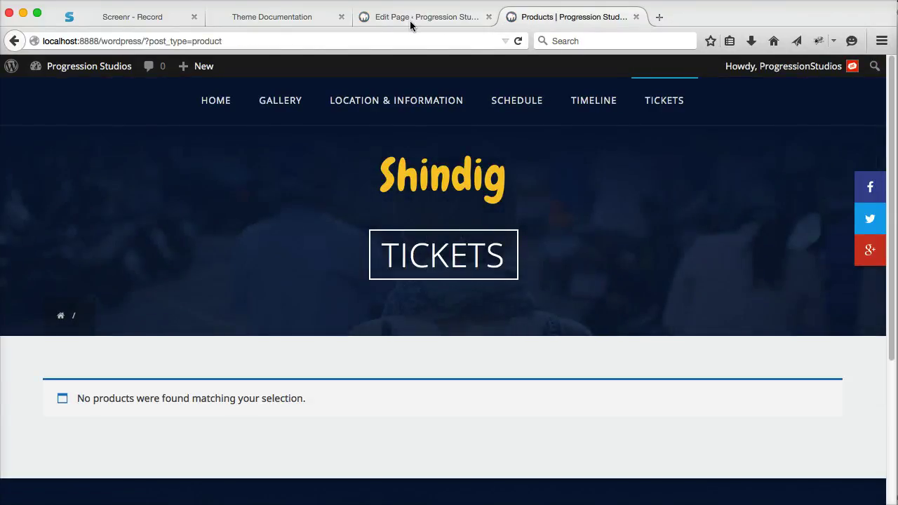
{"action": "left_click", "coordinate": [403, 17]}
{"action": "scroll", "coordinate": [293, 207], "scroll_direction": "down", "scroll_amount": 3}
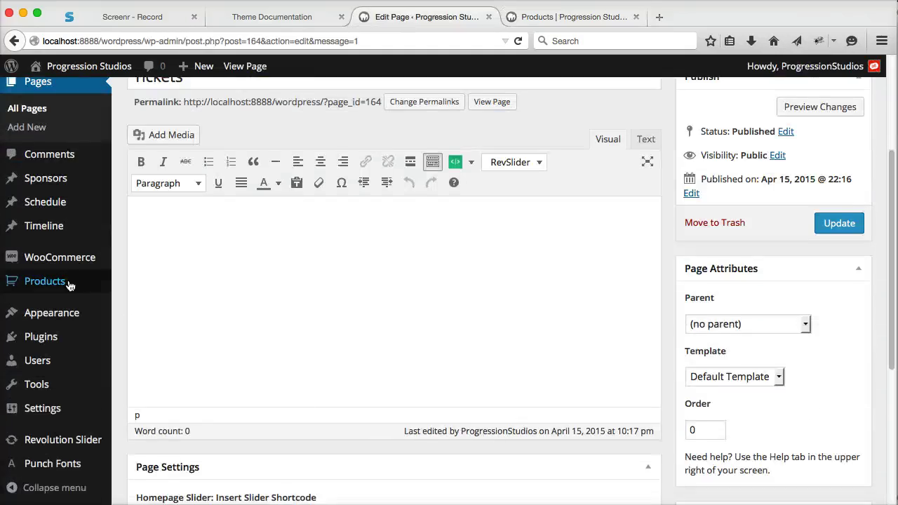
Step: Create product 'Sample Ticket 1' with the uploaded 1-day-pass-900x900.jpg as featured image
{"action": "mouse_move", "coordinate": [42, 286]}
{"action": "left_click", "coordinate": [158, 309]}
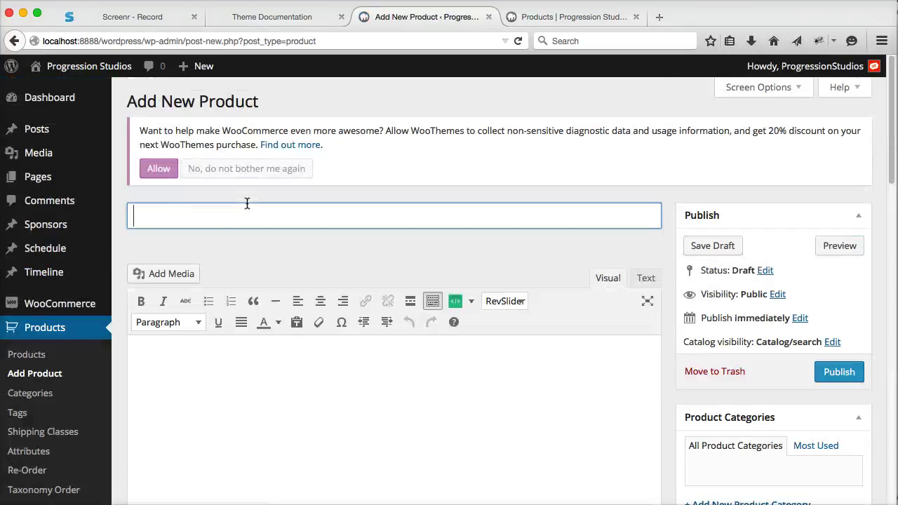
{"action": "type", "text": "Sample Ticket 1"}
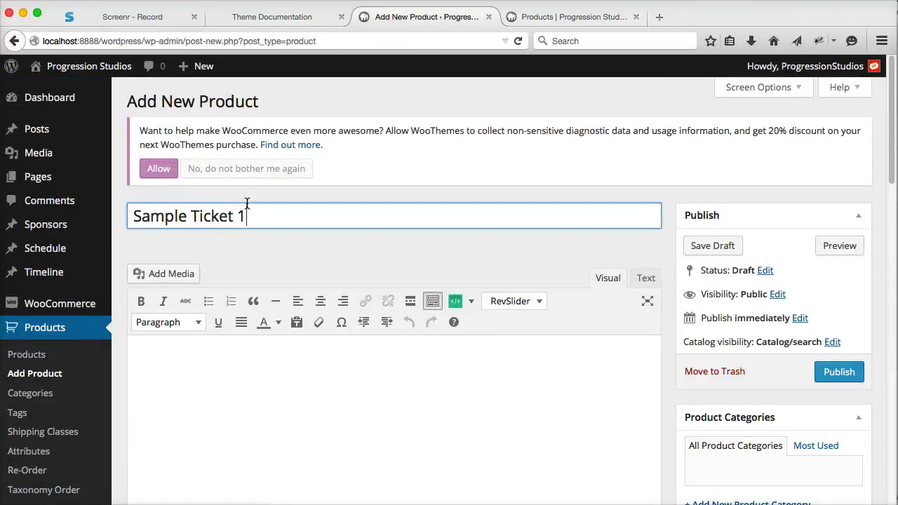
{"action": "left_click", "coordinate": [171, 275]}
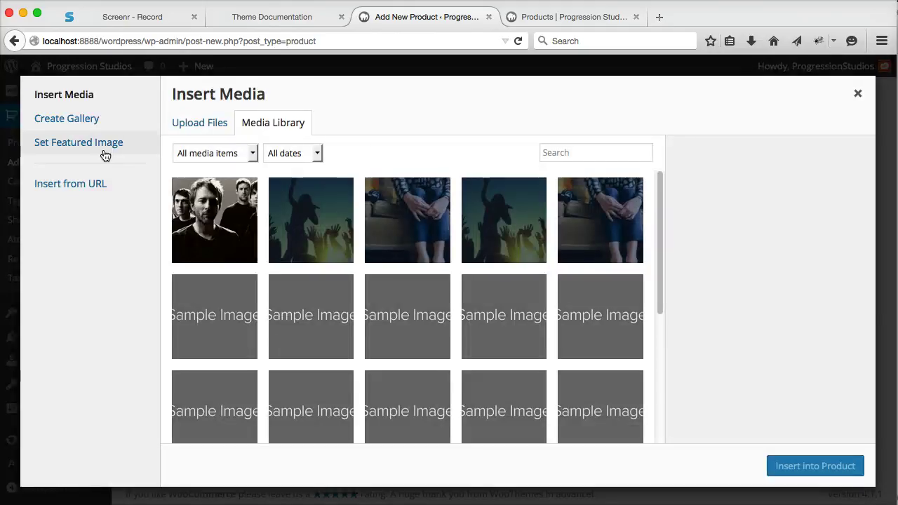
{"action": "left_click", "coordinate": [105, 153]}
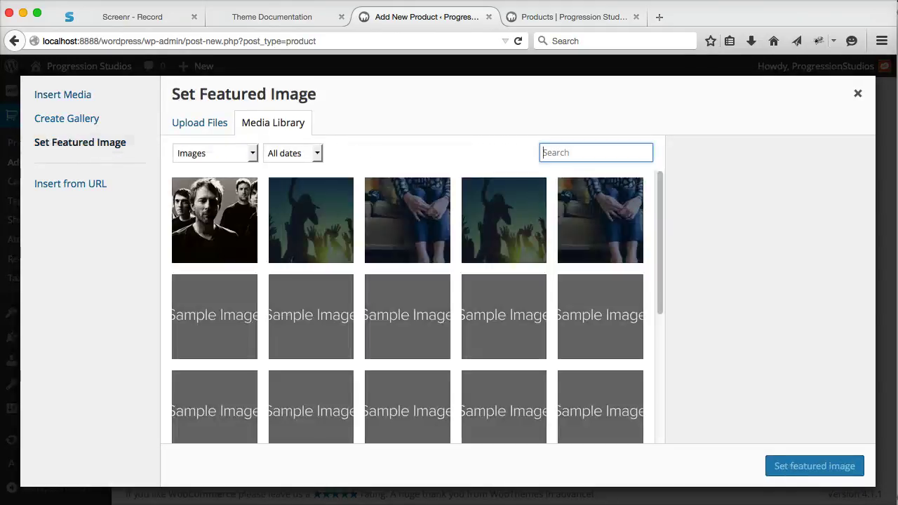
{"action": "left_click_drag", "start_coordinate": [331, 502], "coordinate": [607, 302]}
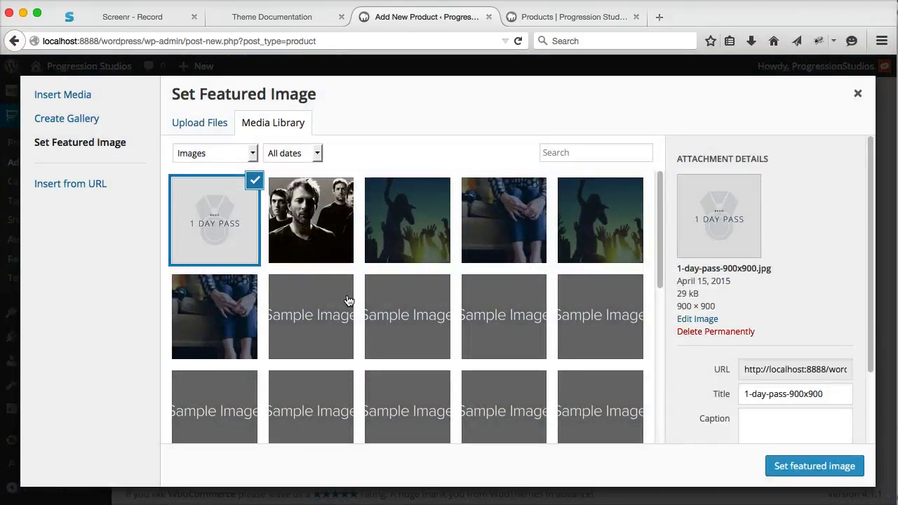
{"action": "left_click", "coordinate": [810, 471]}
Step: Add body text and the short description 'Short description goes here...' to the product
{"action": "scroll", "coordinate": [377, 248], "scroll_direction": "down", "scroll_amount": 3}
{"action": "left_click", "coordinate": [389, 246]}
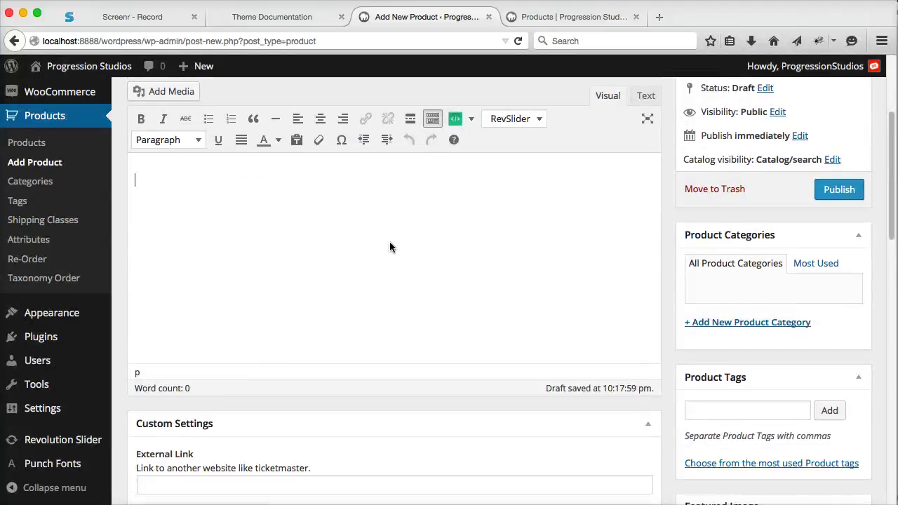
{"action": "scroll", "coordinate": [390, 244], "scroll_direction": "up", "scroll_amount": 2}
{"action": "type", "text": "Add some content..."}
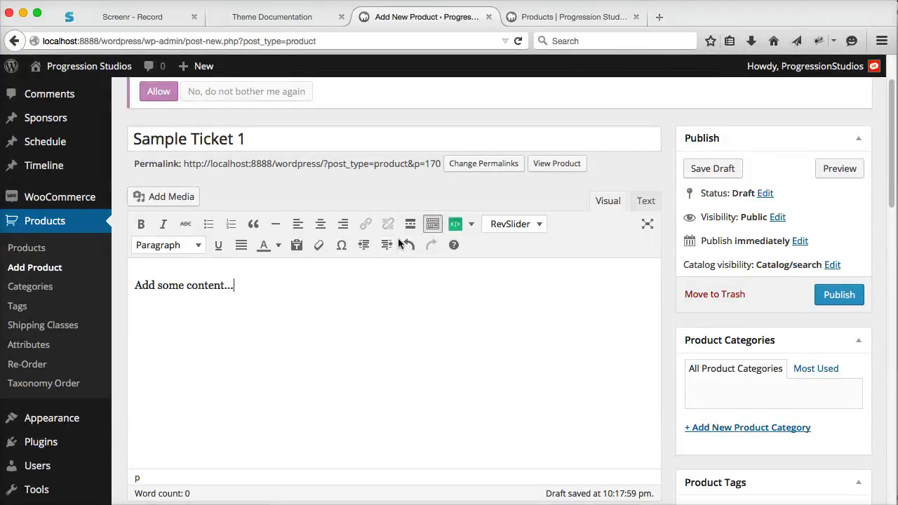
{"action": "scroll", "coordinate": [397, 242], "scroll_direction": "down", "scroll_amount": 10}
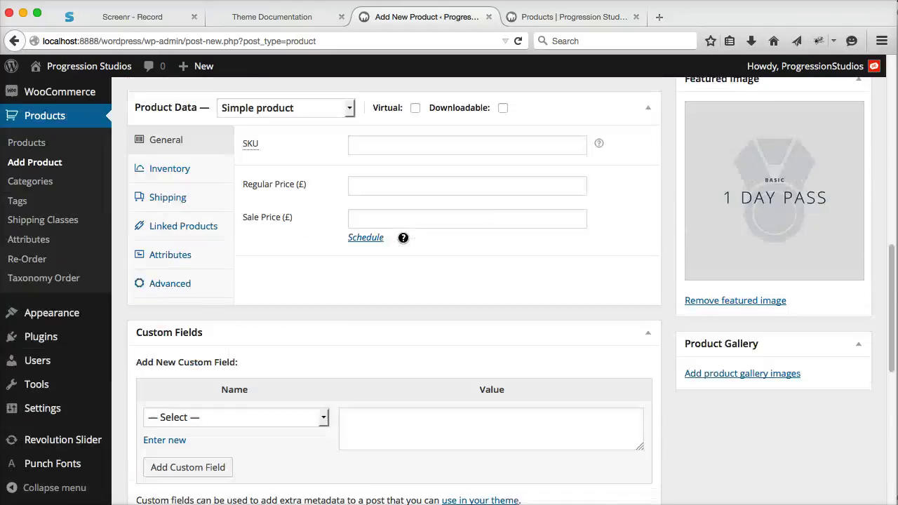
{"action": "scroll", "coordinate": [403, 237], "scroll_direction": "down", "scroll_amount": 8}
{"action": "left_click", "coordinate": [286, 391]}
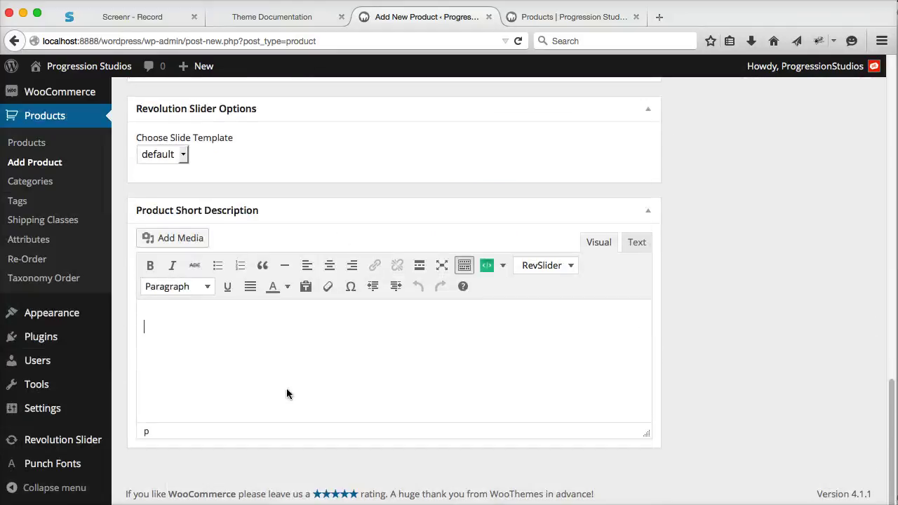
{"action": "type", "text": "Short description"}
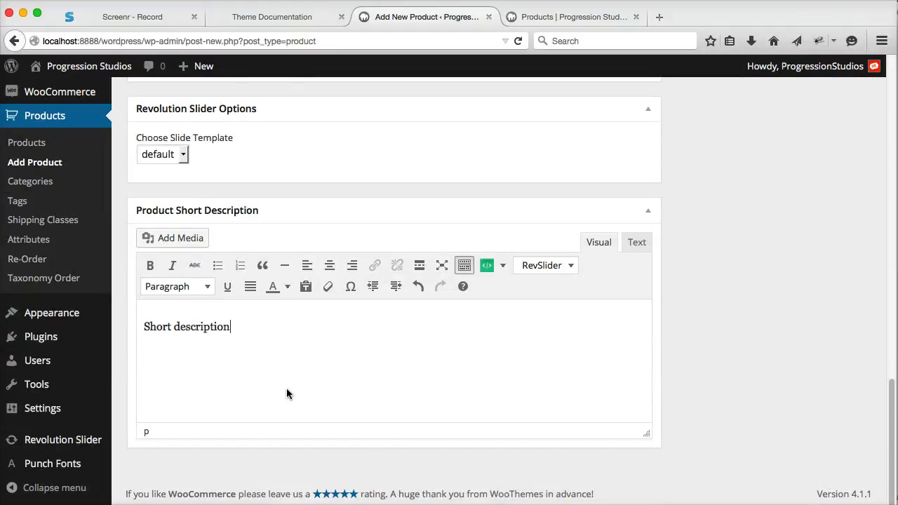
{"action": "type", "text": " goes here..."}
{"action": "scroll", "coordinate": [465, 330], "scroll_direction": "up", "scroll_amount": 15}
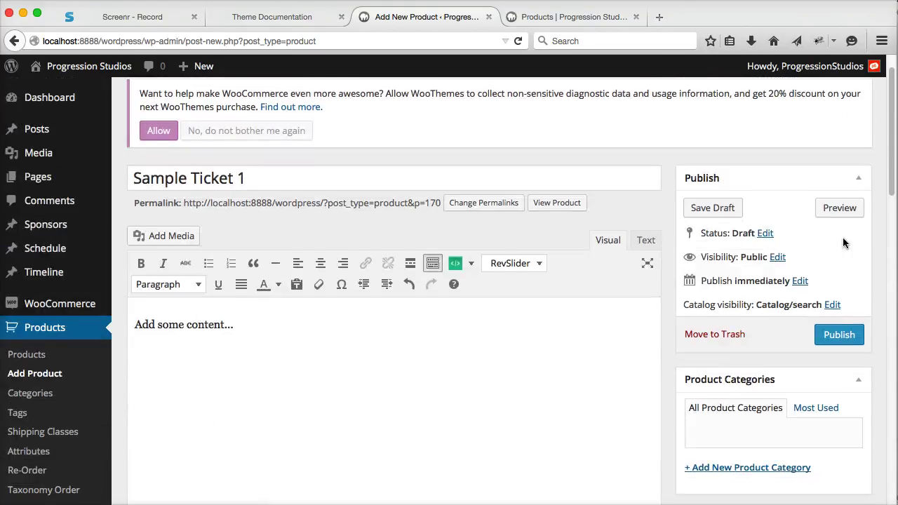
Step: Publish Sample Ticket 1 and reload the live Tickets listing to see it
{"action": "left_click", "coordinate": [837, 334]}
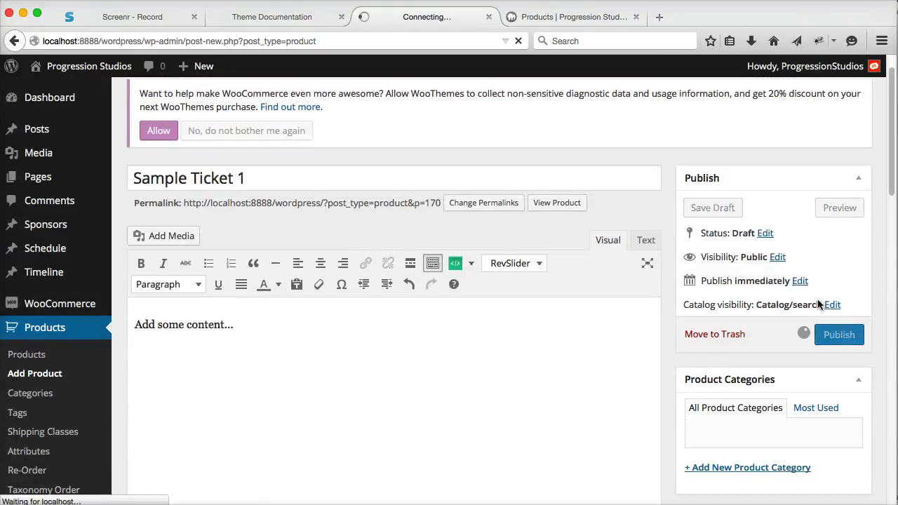
{"action": "left_click", "coordinate": [546, 19]}
{"action": "left_click", "coordinate": [517, 40]}
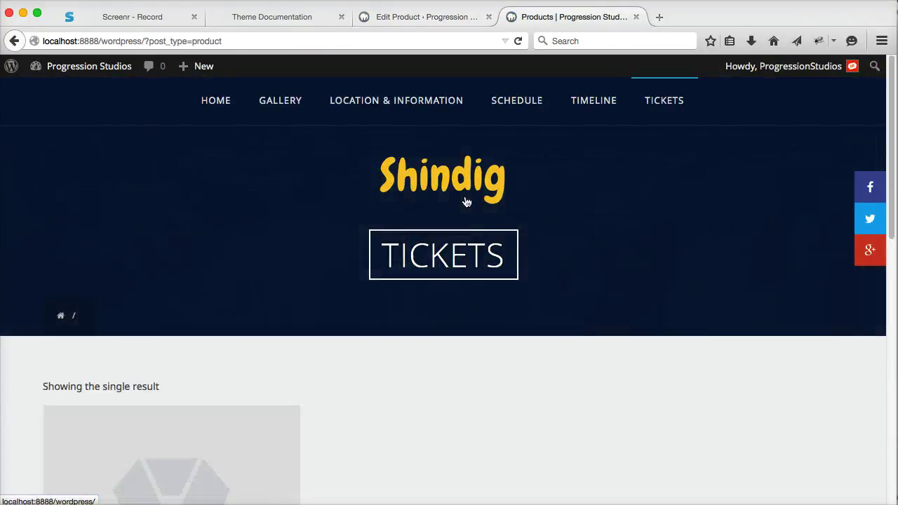
{"action": "scroll", "coordinate": [198, 334], "scroll_direction": "down", "scroll_amount": 6}
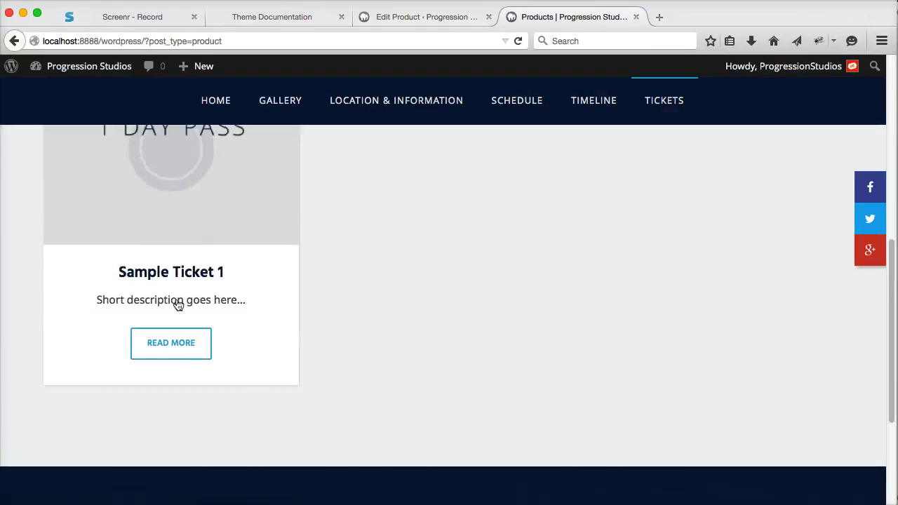
{"action": "scroll", "coordinate": [210, 315], "scroll_direction": "up", "scroll_amount": 3}
{"action": "scroll", "coordinate": [200, 336], "scroll_direction": "down", "scroll_amount": 3}
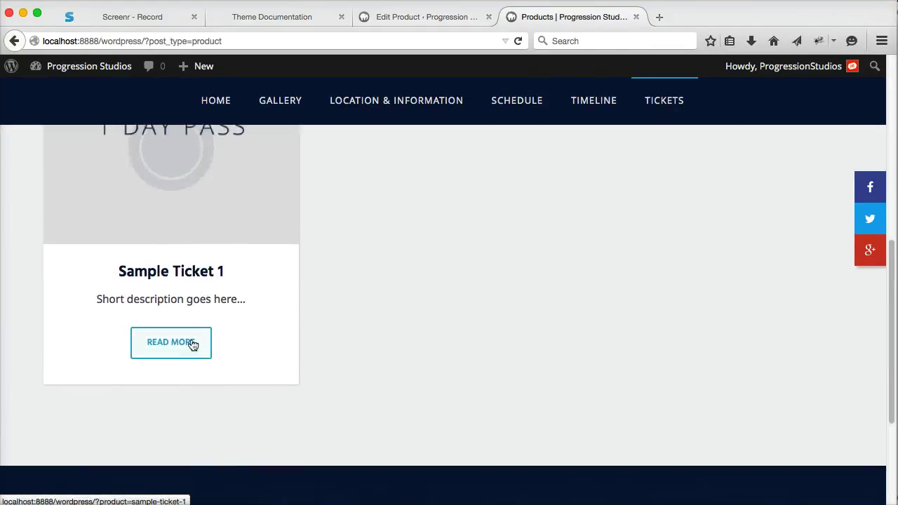
{"action": "scroll", "coordinate": [210, 252], "scroll_direction": "up", "scroll_amount": 3}
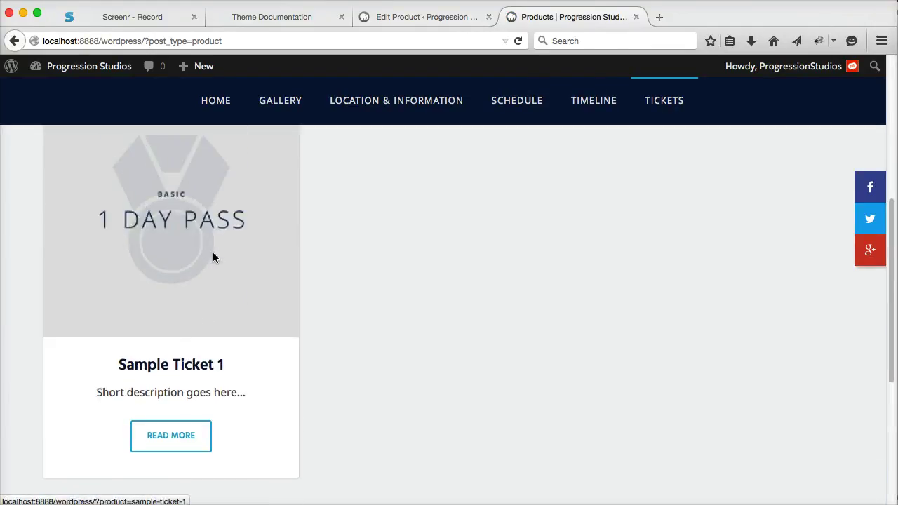
{"action": "scroll", "coordinate": [214, 258], "scroll_direction": "up", "scroll_amount": 2}
Step: View the Sample Ticket 1 product page, then return to the Tickets listing
{"action": "left_click", "coordinate": [214, 255]}
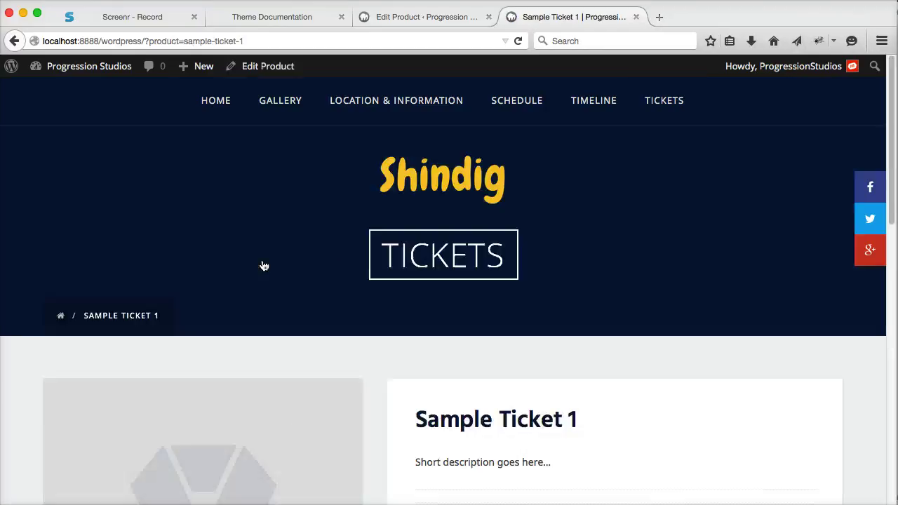
{"action": "scroll", "coordinate": [263, 266], "scroll_direction": "down", "scroll_amount": 10}
{"action": "scroll", "coordinate": [262, 262], "scroll_direction": "up", "scroll_amount": 10}
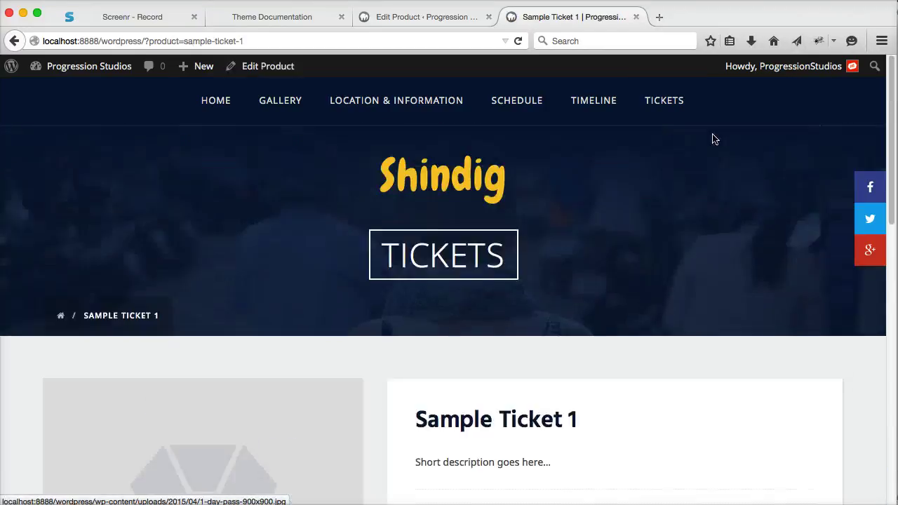
{"action": "left_click", "coordinate": [688, 103]}
{"action": "scroll", "coordinate": [537, 187], "scroll_direction": "down", "scroll_amount": 5}
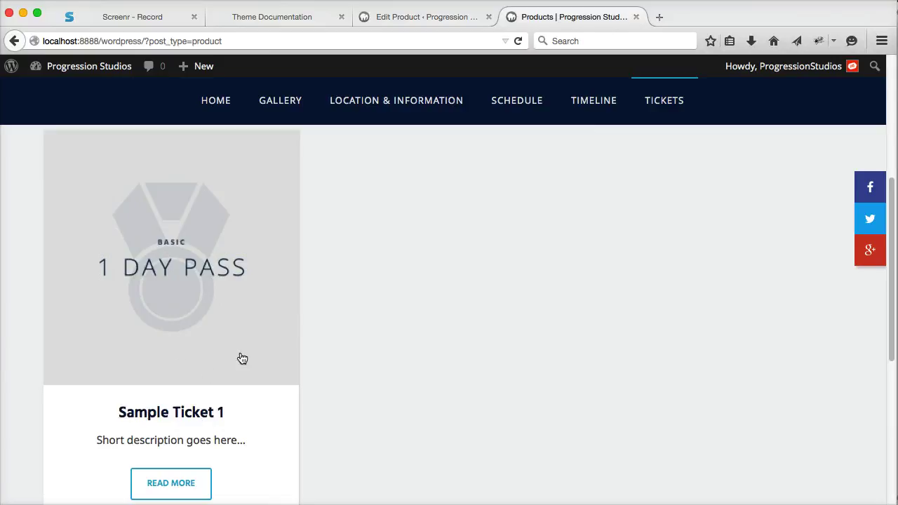
{"action": "scroll", "coordinate": [242, 358], "scroll_direction": "down", "scroll_amount": 3}
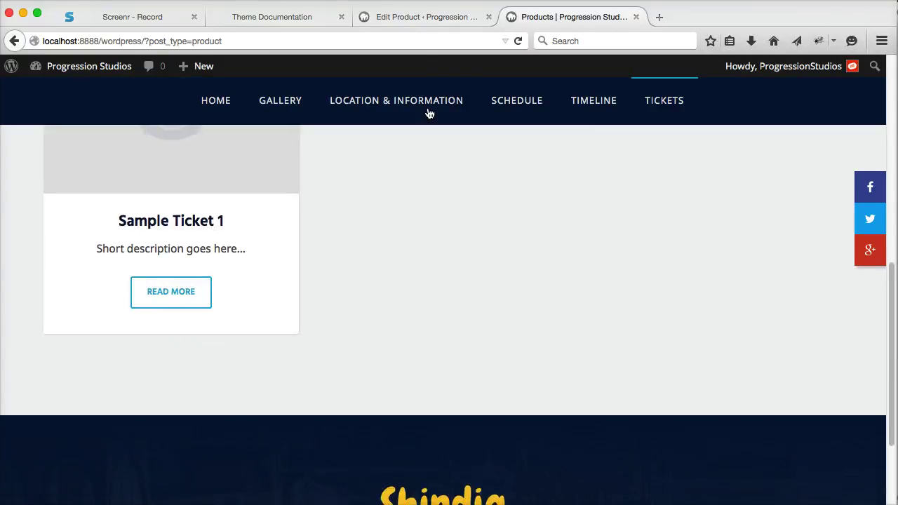
{"action": "left_click", "coordinate": [416, 20]}
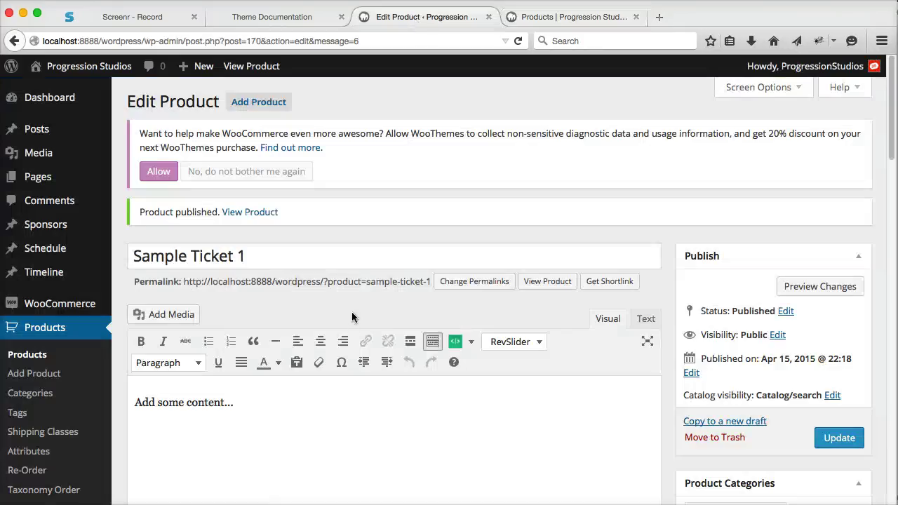
{"action": "scroll", "coordinate": [351, 314], "scroll_direction": "down", "scroll_amount": 5}
{"action": "scroll", "coordinate": [294, 352], "scroll_direction": "up", "scroll_amount": 5}
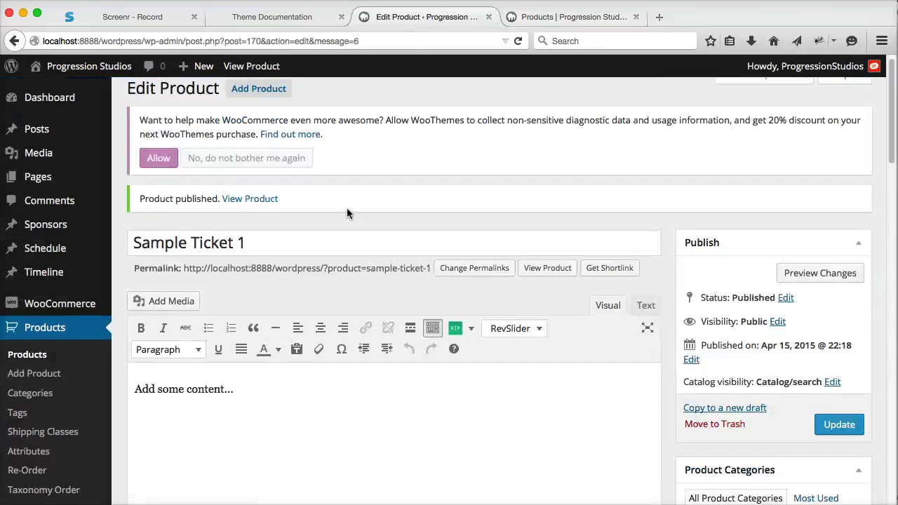
{"action": "scroll", "coordinate": [287, 228], "scroll_direction": "down", "scroll_amount": 5}
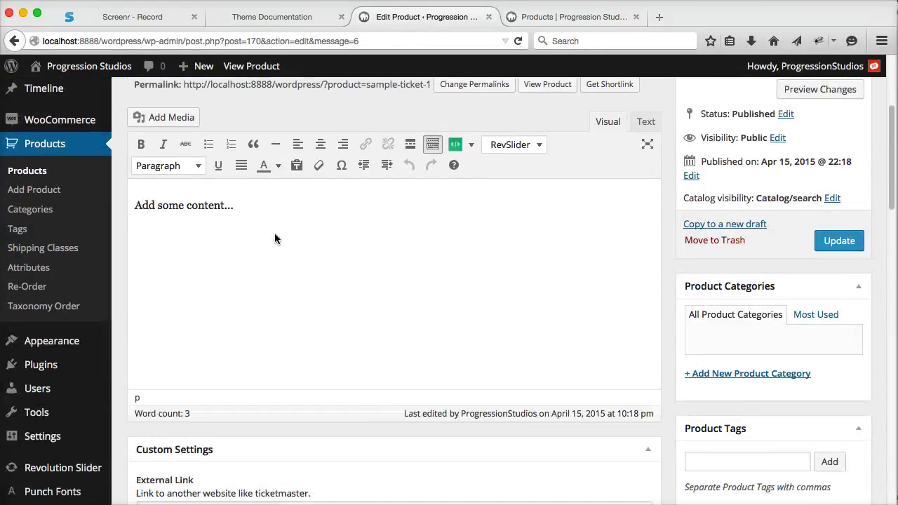
{"action": "left_click", "coordinate": [246, 321]}
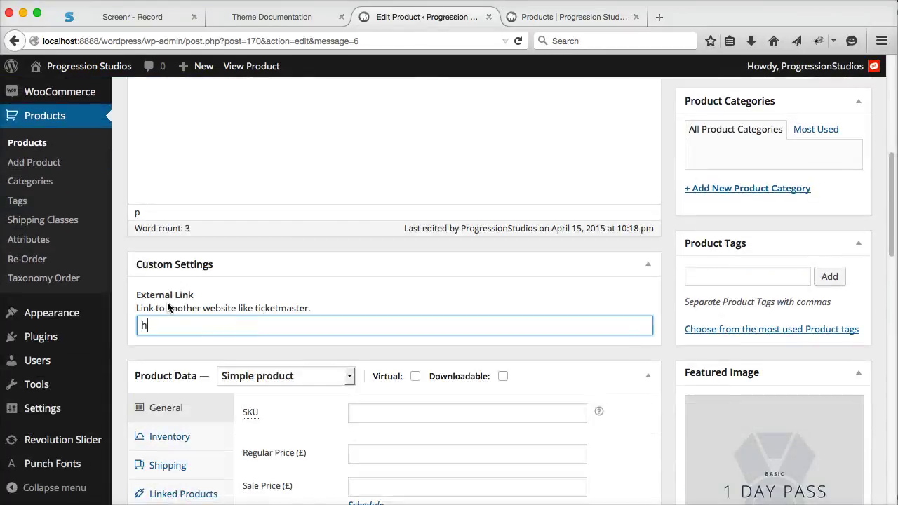
{"action": "type", "text": "http://ticket"}
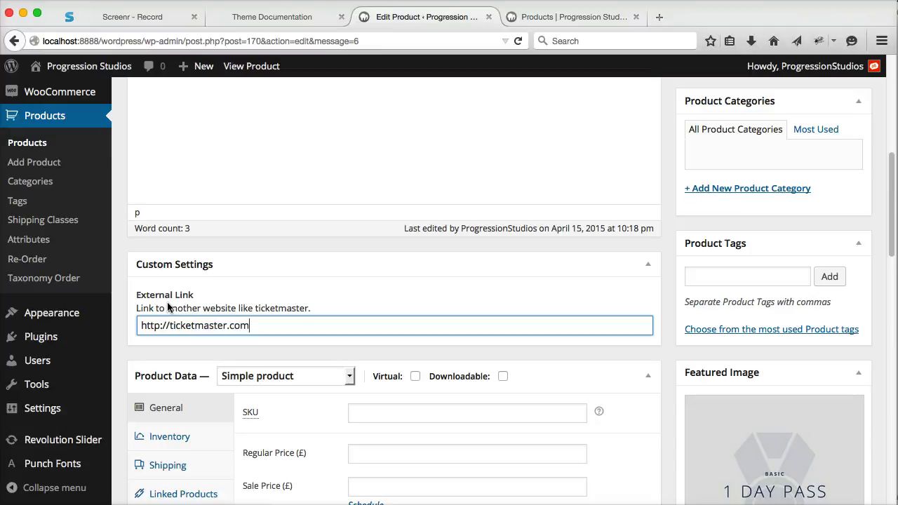
{"action": "type", "text": "master.com"}
{"action": "scroll", "coordinate": [558, 202], "scroll_direction": "up", "scroll_amount": 3}
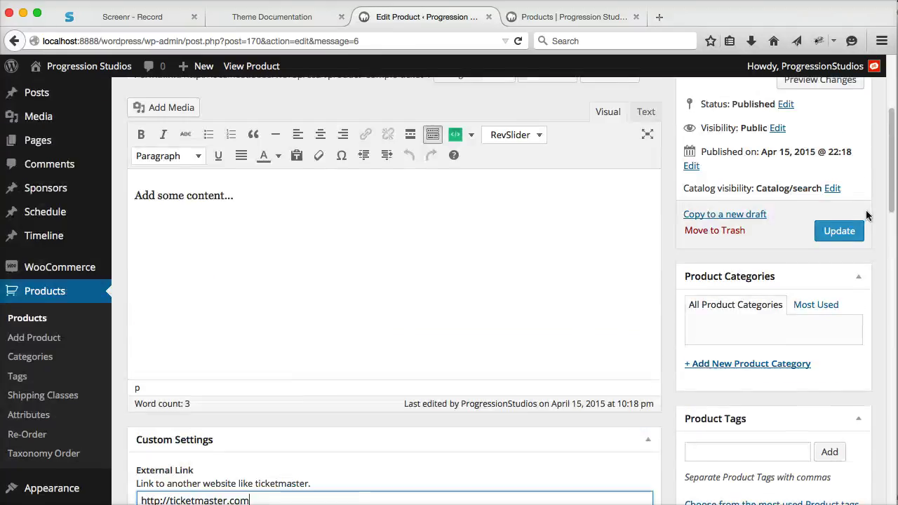
{"action": "left_click", "coordinate": [838, 239]}
Step: Reload the live Tickets listing and check Sample Ticket 1 now shows PURCHASE TICKETS
{"action": "left_click", "coordinate": [561, 16]}
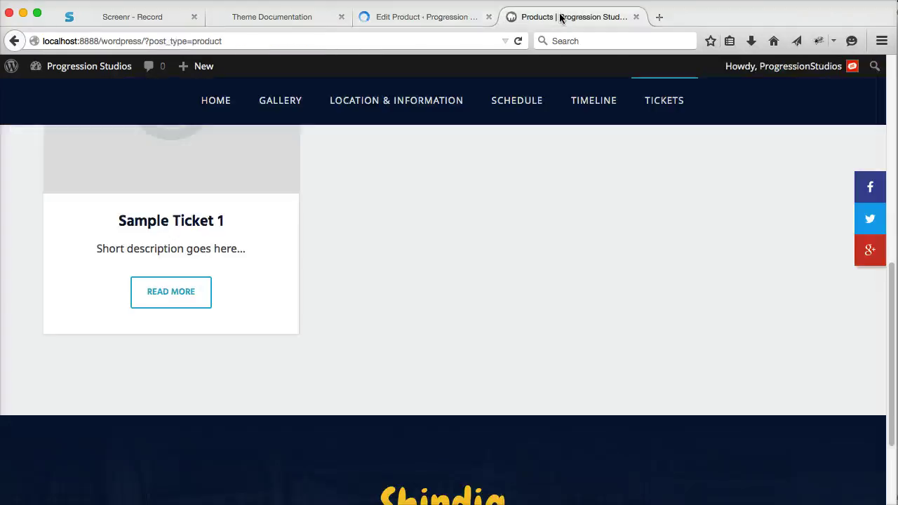
{"action": "left_click", "coordinate": [518, 40]}
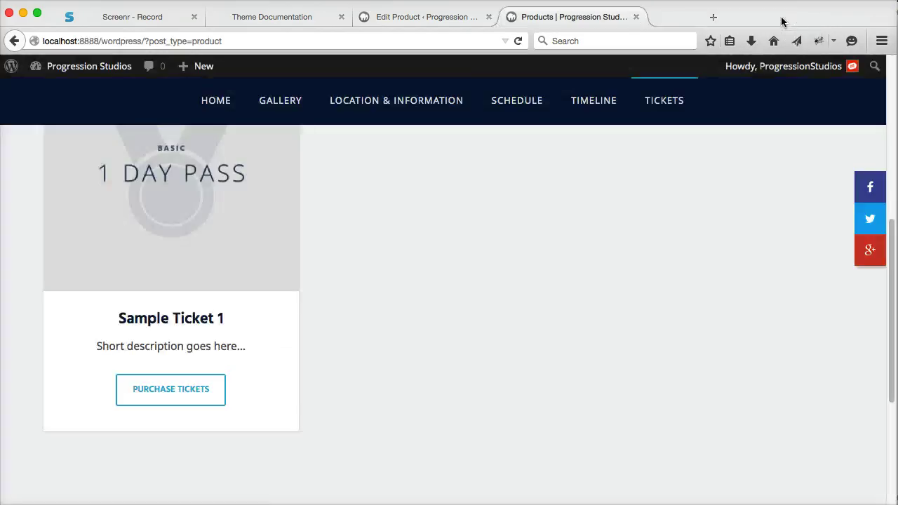
{"action": "scroll", "coordinate": [398, 286], "scroll_direction": "up", "scroll_amount": 3}
{"action": "scroll", "coordinate": [419, 273], "scroll_direction": "down", "scroll_amount": 3}
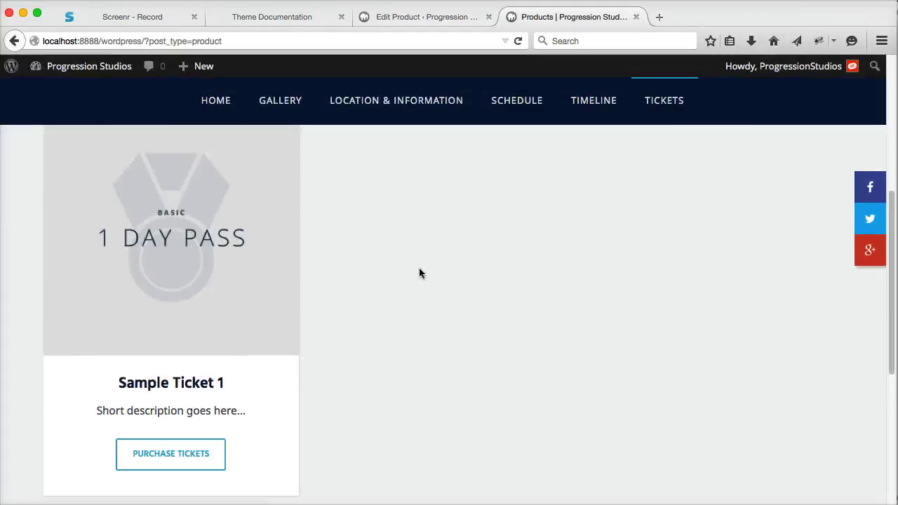
{"action": "scroll", "coordinate": [420, 272], "scroll_direction": "up", "scroll_amount": 1}
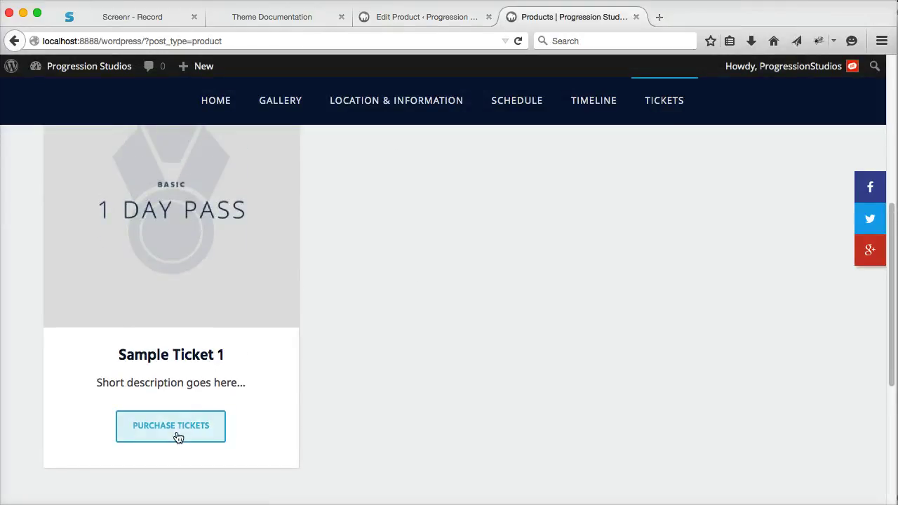
Step: Create product 'eCommerce Product' with the uploaded All Access Pass image as its featured image
{"action": "left_click", "coordinate": [433, 17]}
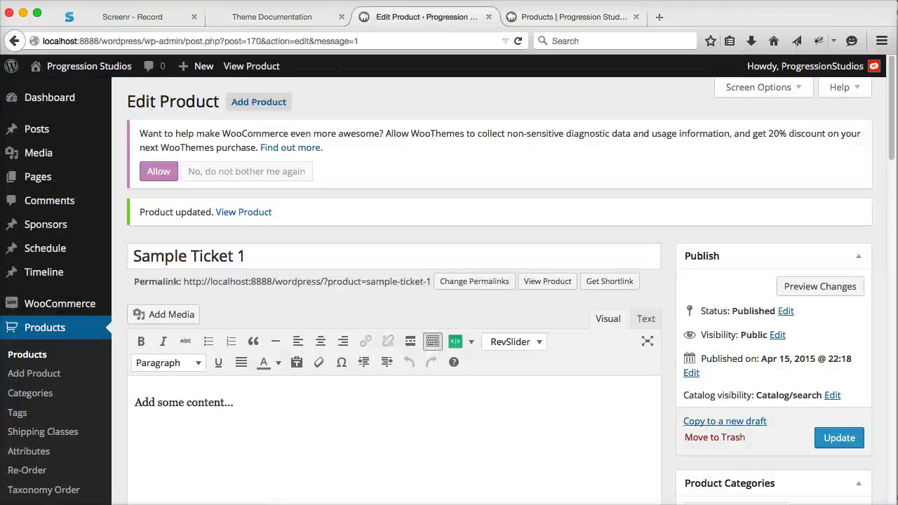
{"action": "scroll", "coordinate": [160, 240], "scroll_direction": "down", "scroll_amount": 5}
{"action": "left_click", "coordinate": [71, 194]}
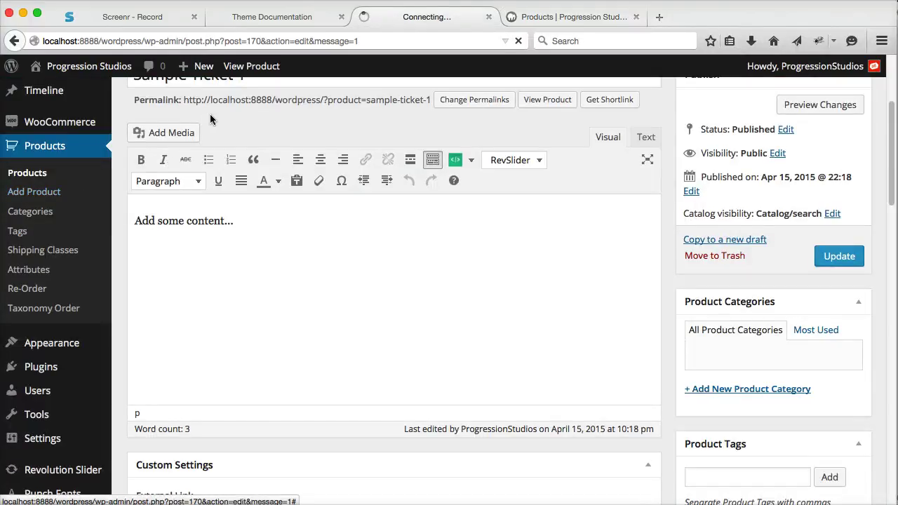
{"action": "type", "text": "eCommerce Product"}
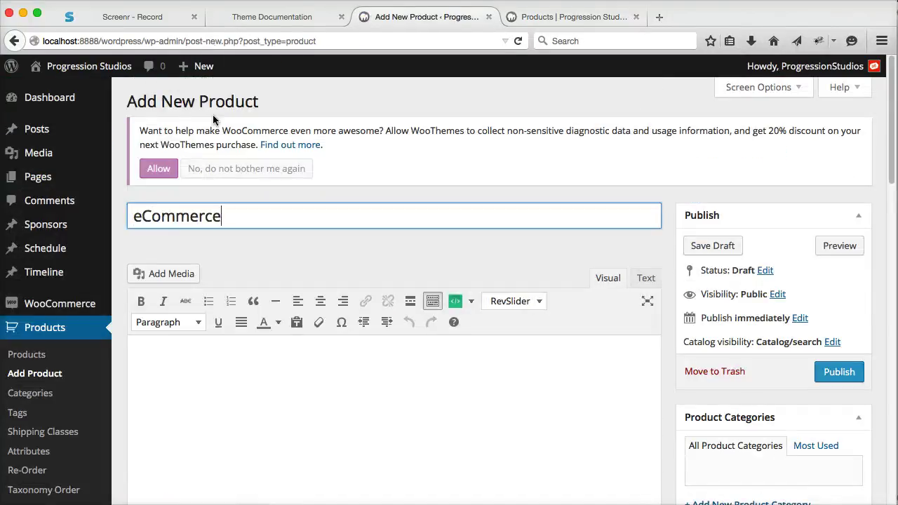
{"action": "scroll", "coordinate": [212, 120], "scroll_direction": "down", "scroll_amount": 1}
{"action": "scroll", "coordinate": [212, 114], "scroll_direction": "down", "scroll_amount": 1}
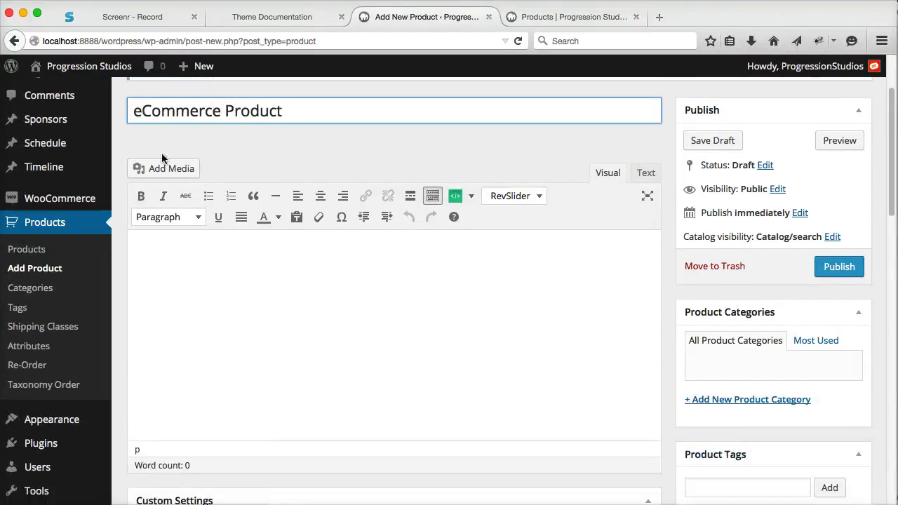
{"action": "left_click", "coordinate": [160, 168]}
{"action": "left_click", "coordinate": [112, 143]}
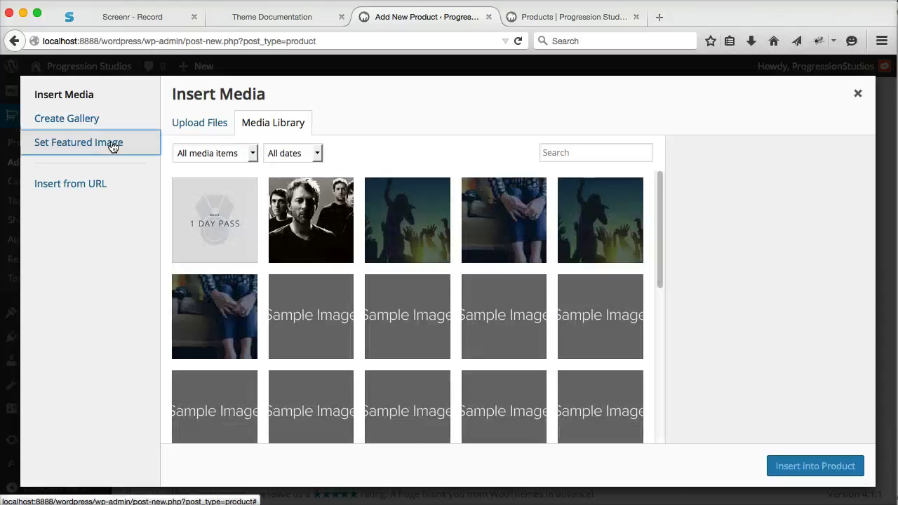
{"action": "left_click_drag", "start_coordinate": [896, 280], "coordinate": [582, 277]}
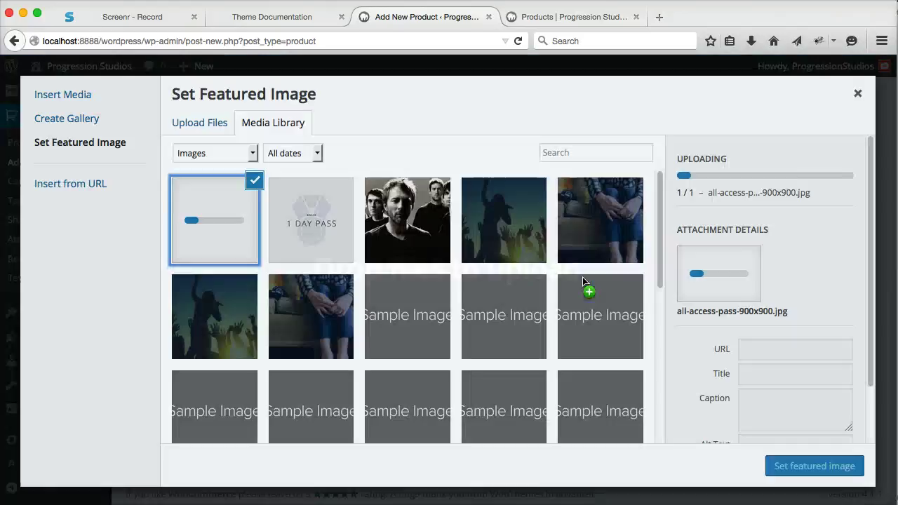
{"action": "left_click", "coordinate": [800, 466]}
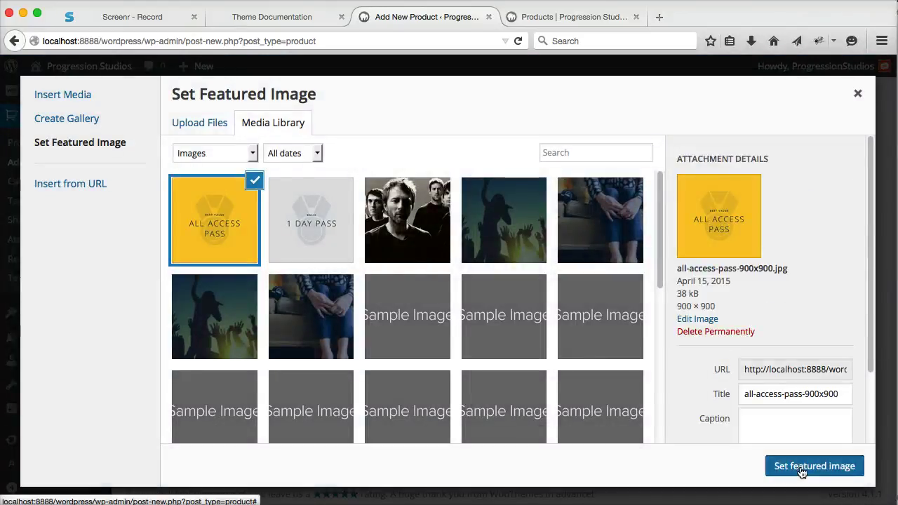
Step: Enter a regular price of 55 for eCommerce Product and write a parking-pass short description
{"action": "scroll", "coordinate": [587, 318], "scroll_direction": "down", "scroll_amount": 3}
{"action": "scroll", "coordinate": [592, 314], "scroll_direction": "down", "scroll_amount": 5}
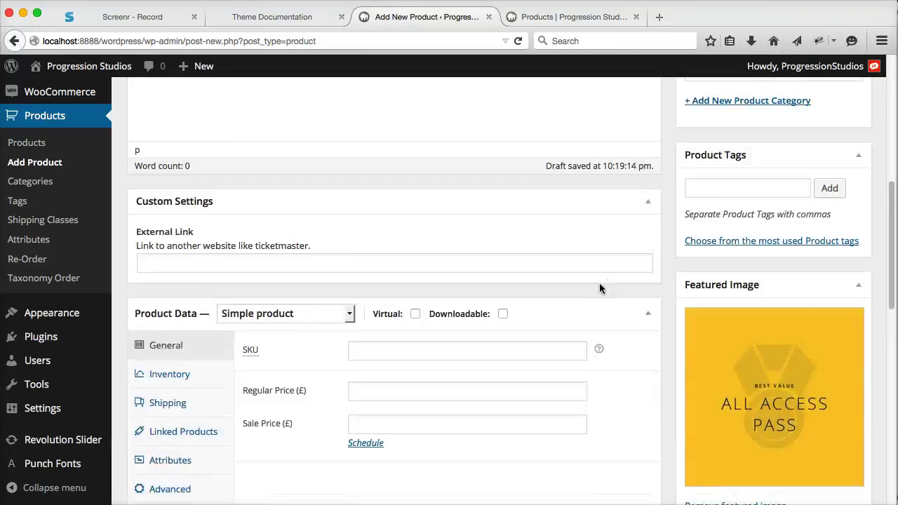
{"action": "left_click", "coordinate": [420, 284]}
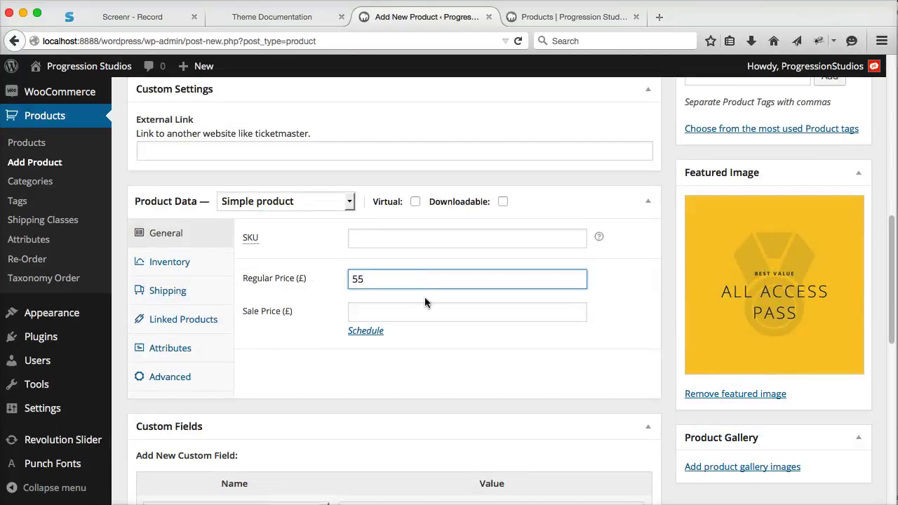
{"action": "scroll", "coordinate": [439, 297], "scroll_direction": "down", "scroll_amount": 10}
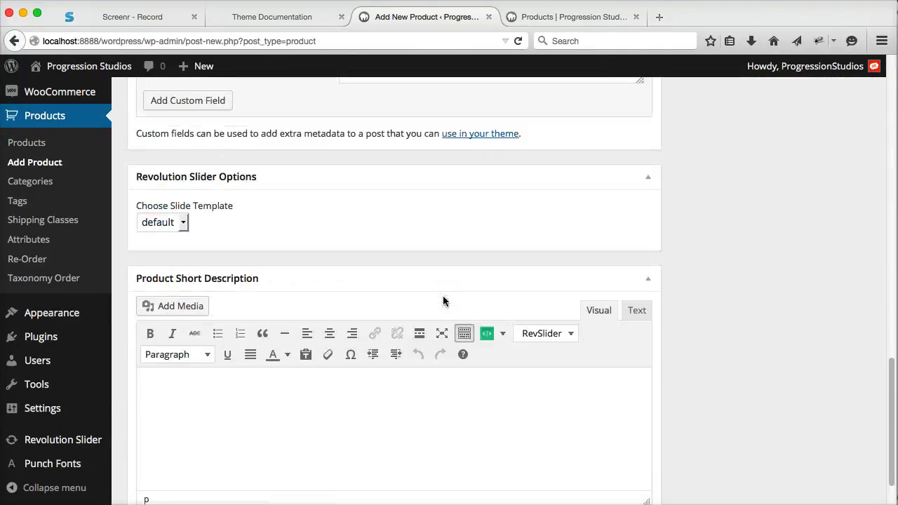
{"action": "left_click", "coordinate": [390, 375]}
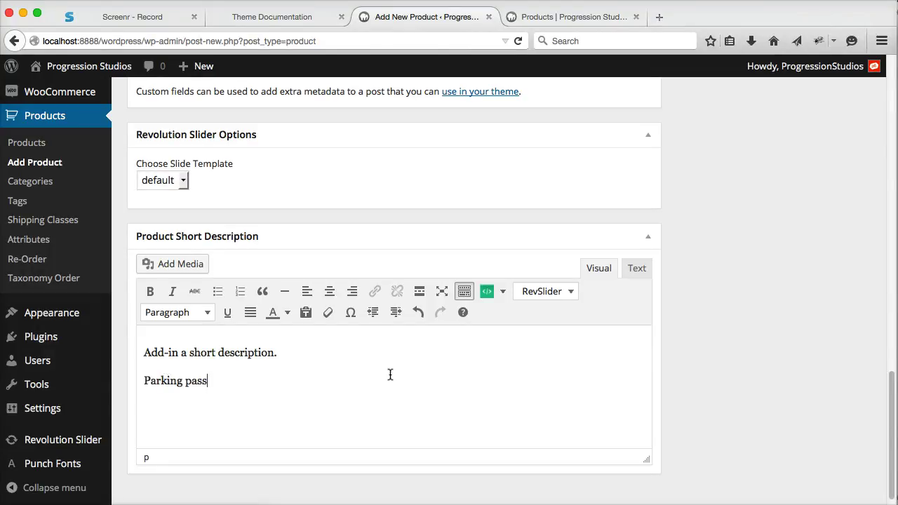
{"action": "scroll", "coordinate": [390, 374], "scroll_direction": "up", "scroll_amount": 15}
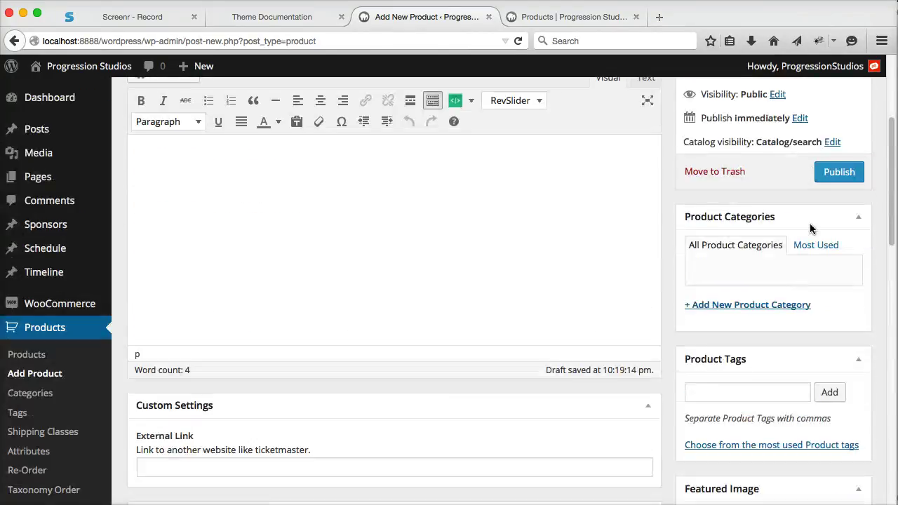
Step: Publish eCommerce Product, then add it to the cart from the storefront listing at £55.00
{"action": "left_click", "coordinate": [840, 226]}
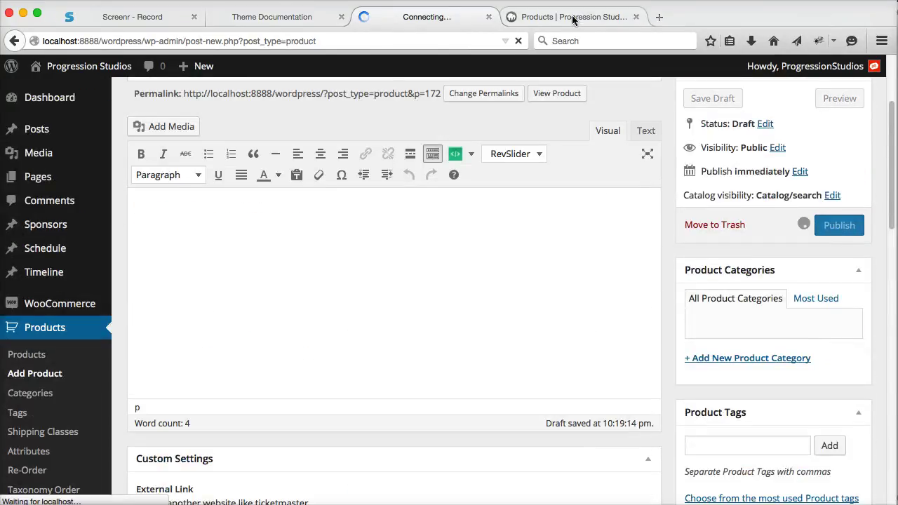
{"action": "left_click", "coordinate": [574, 17]}
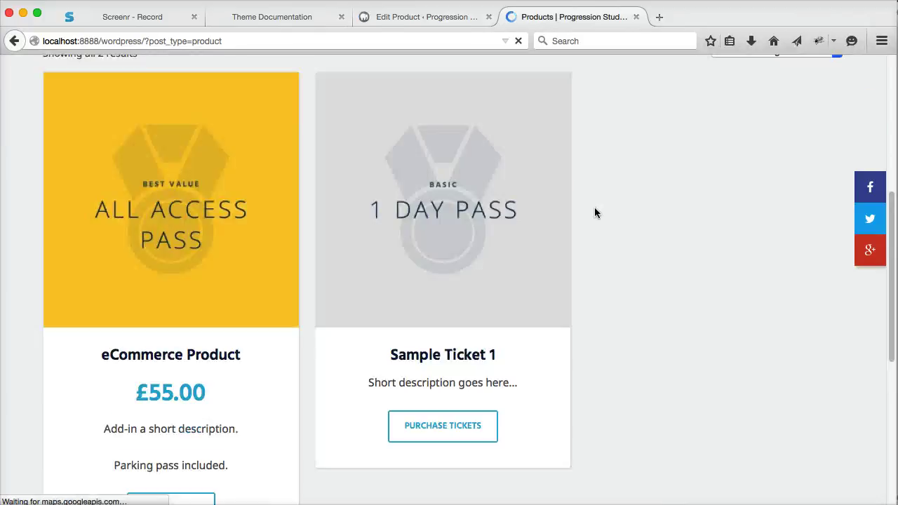
{"action": "scroll", "coordinate": [662, 246], "scroll_direction": "up", "scroll_amount": 4}
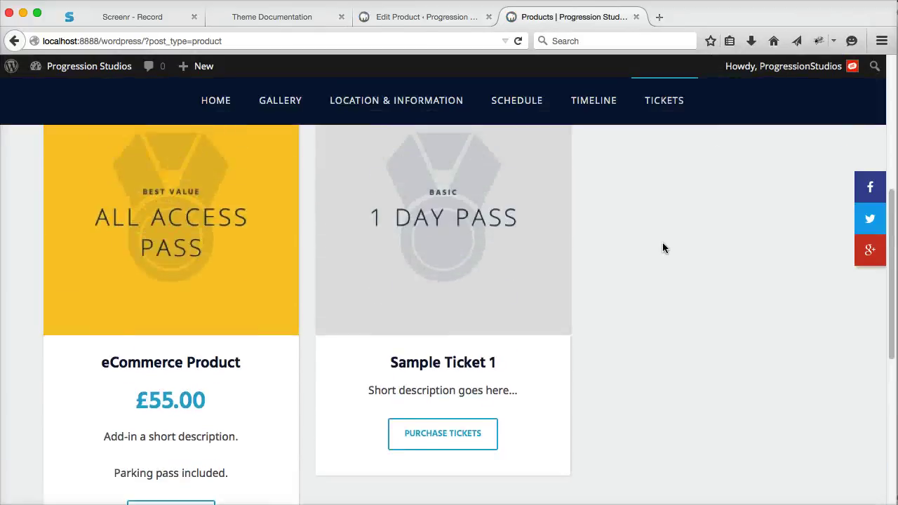
{"action": "scroll", "coordinate": [231, 215], "scroll_direction": "down", "scroll_amount": 4}
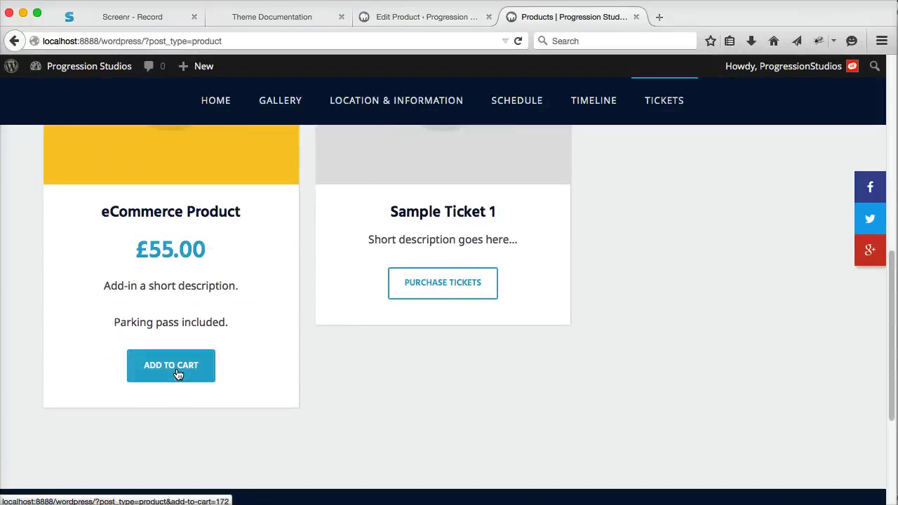
{"action": "left_click", "coordinate": [193, 361]}
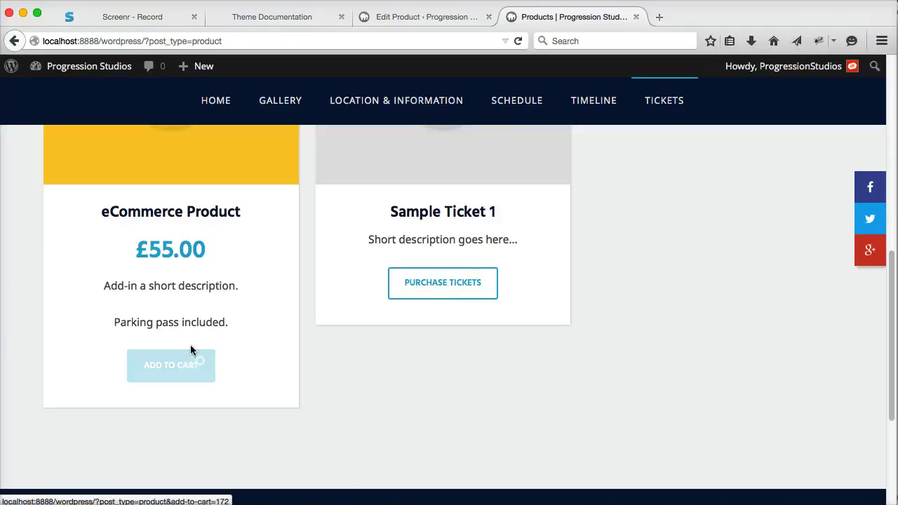
{"action": "scroll", "coordinate": [206, 382], "scroll_direction": "up", "scroll_amount": 3}
Step: Open the eCommerce Product page and scroll through its details
{"action": "left_click", "coordinate": [200, 241]}
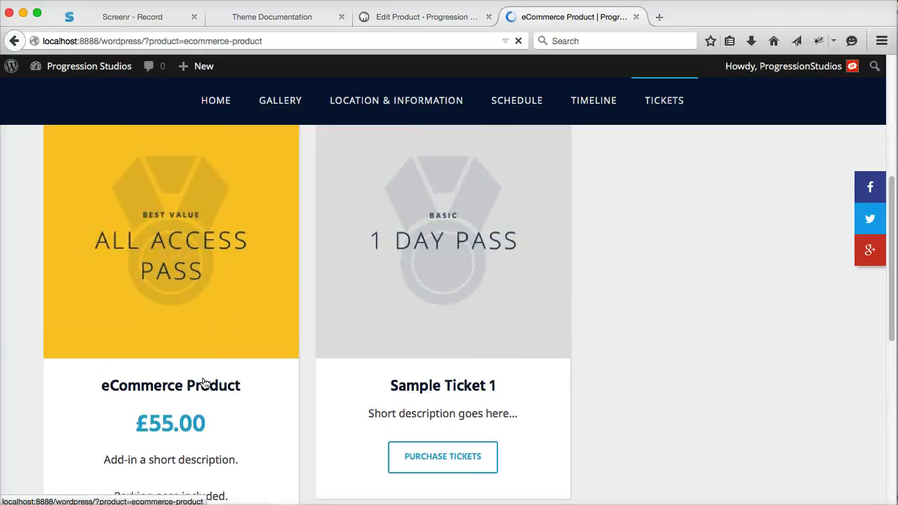
{"action": "scroll", "coordinate": [408, 280], "scroll_direction": "down", "scroll_amount": 9}
{"action": "scroll", "coordinate": [350, 294], "scroll_direction": "up", "scroll_amount": 3}
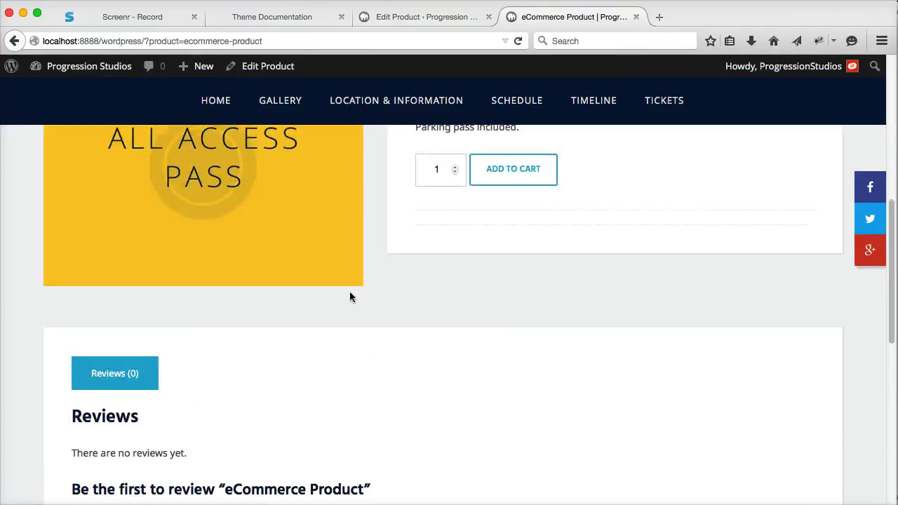
{"action": "scroll", "coordinate": [349, 297], "scroll_direction": "down", "scroll_amount": 2}
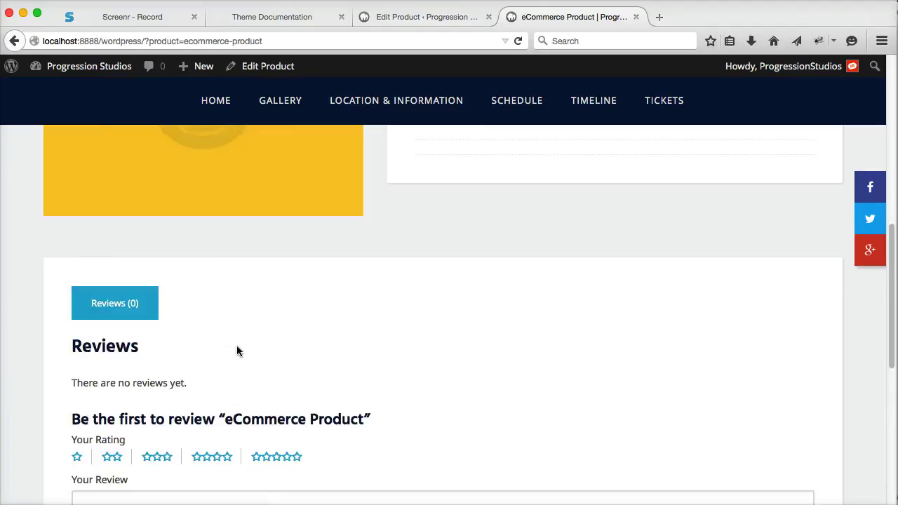
{"action": "scroll", "coordinate": [236, 345], "scroll_direction": "up", "scroll_amount": 5}
{"action": "scroll", "coordinate": [456, 301], "scroll_direction": "down", "scroll_amount": 2}
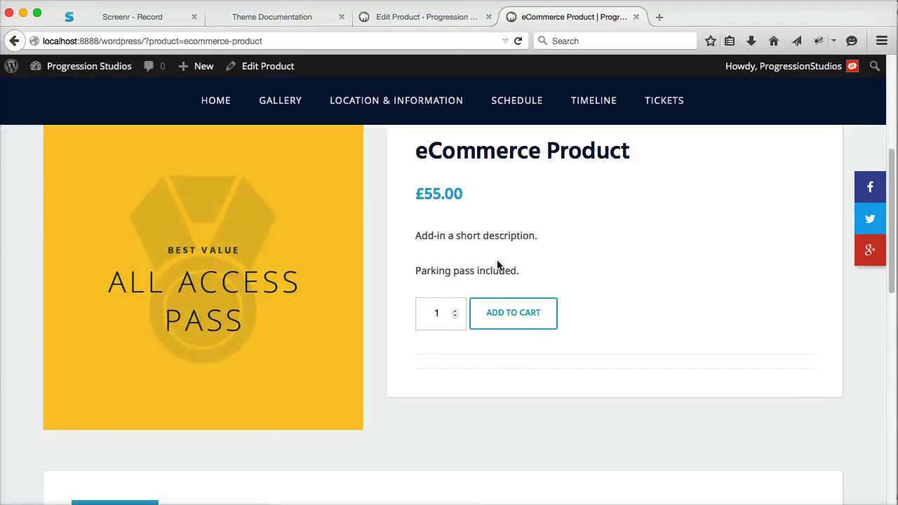
{"action": "scroll", "coordinate": [499, 340], "scroll_direction": "up", "scroll_amount": 4}
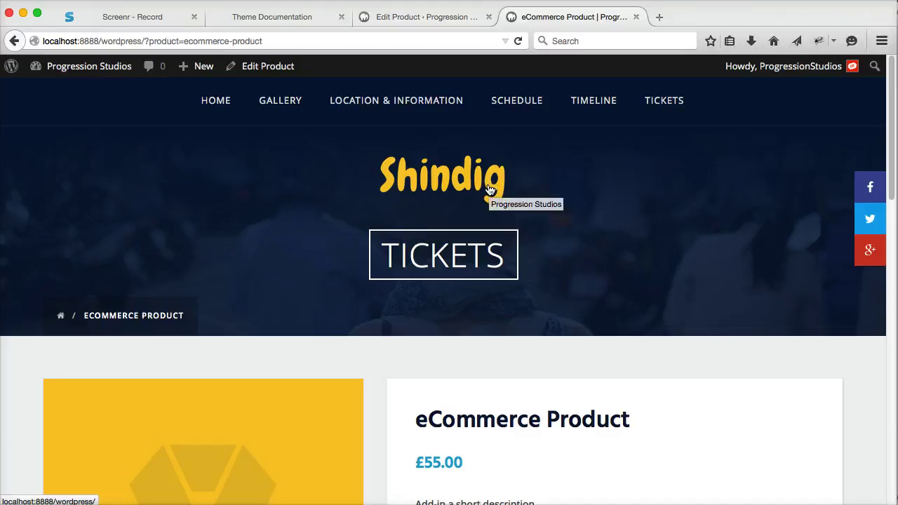
Step: Go to the Tickets shop page listing both ticket products
{"action": "left_click", "coordinate": [660, 104]}
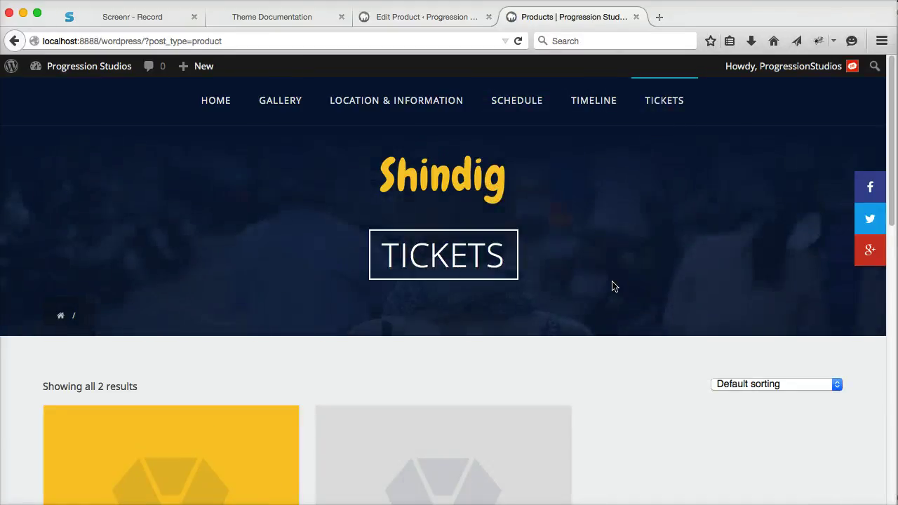
{"action": "scroll", "coordinate": [612, 286], "scroll_direction": "down", "scroll_amount": 8}
{"action": "scroll", "coordinate": [637, 250], "scroll_direction": "up", "scroll_amount": 8}
Step: View the site homepage, then return to the eCommerce Product edit screen in admin
{"action": "left_click", "coordinate": [215, 114]}
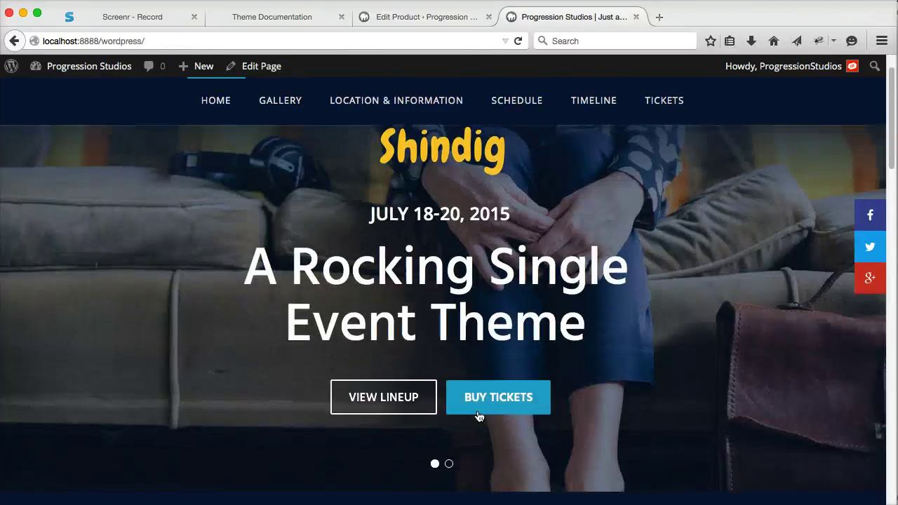
{"action": "left_click", "coordinate": [427, 18]}
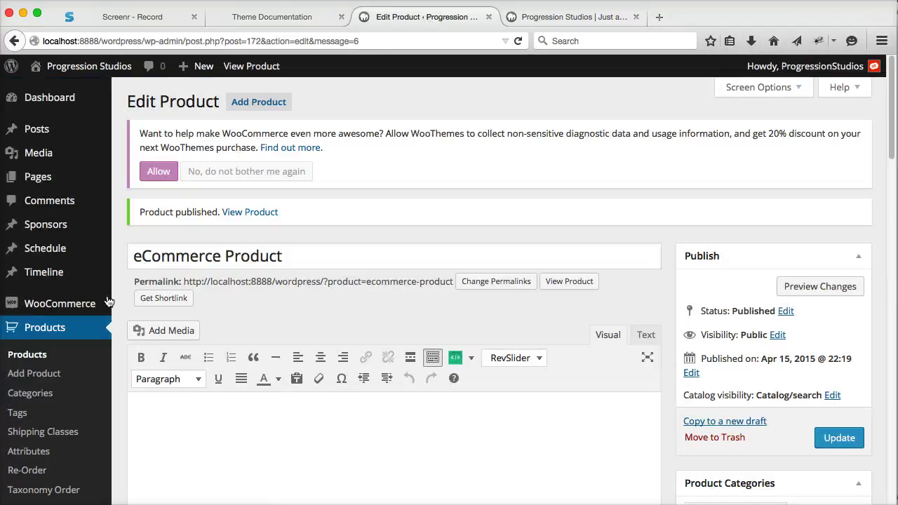
{"action": "mouse_move", "coordinate": [65, 304]}
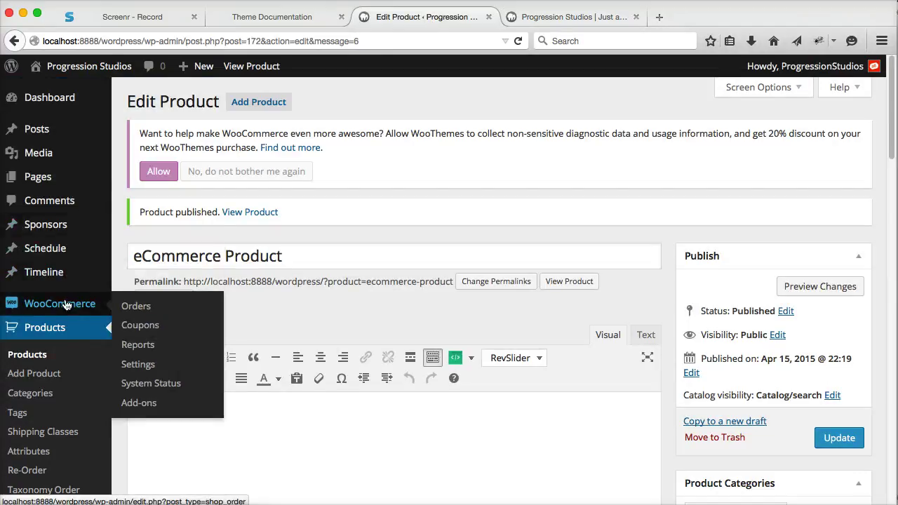
{"action": "scroll", "coordinate": [98, 330], "scroll_direction": "down", "scroll_amount": 5}
Step: Open Appearance > Widgets and expand the Homepage Widgets area
{"action": "mouse_move", "coordinate": [112, 335]}
{"action": "left_click", "coordinate": [148, 378]}
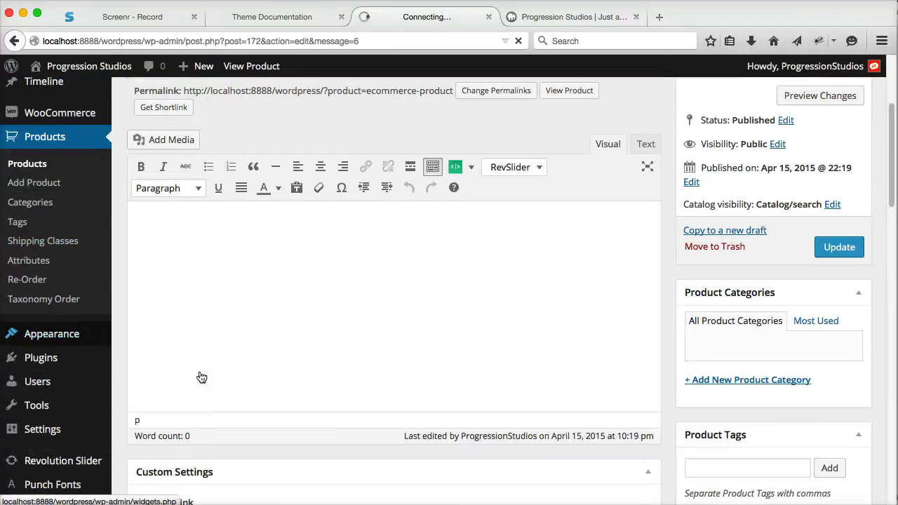
{"action": "scroll", "coordinate": [622, 310], "scroll_direction": "down", "scroll_amount": 5}
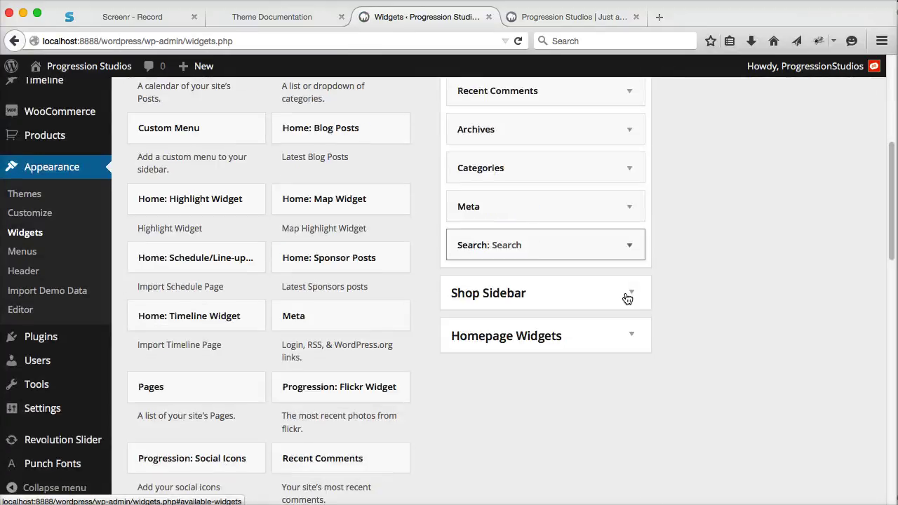
{"action": "left_click", "coordinate": [624, 329]}
{"action": "scroll", "coordinate": [606, 342], "scroll_direction": "down", "scroll_amount": 4}
Step: Rearrange widgets in Homepage Widgets, saving and collapsing the Timeline widget's settings
{"action": "left_click_drag", "start_coordinate": [554, 256], "coordinate": [186, 228]}
{"action": "scroll", "coordinate": [215, 194], "scroll_direction": "up", "scroll_amount": 1}
{"action": "left_click_drag", "start_coordinate": [162, 187], "coordinate": [557, 238]}
{"action": "scroll", "coordinate": [558, 295], "scroll_direction": "down", "scroll_amount": 5}
{"action": "scroll", "coordinate": [582, 267], "scroll_direction": "down", "scroll_amount": 2}
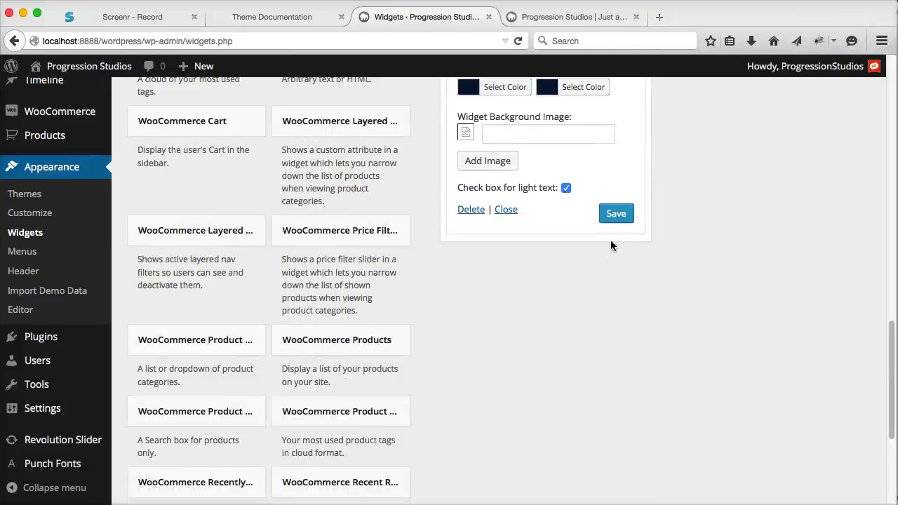
{"action": "left_click", "coordinate": [611, 213]}
{"action": "scroll", "coordinate": [608, 220], "scroll_direction": "up", "scroll_amount": 4}
{"action": "scroll", "coordinate": [607, 228], "scroll_direction": "up", "scroll_amount": 3}
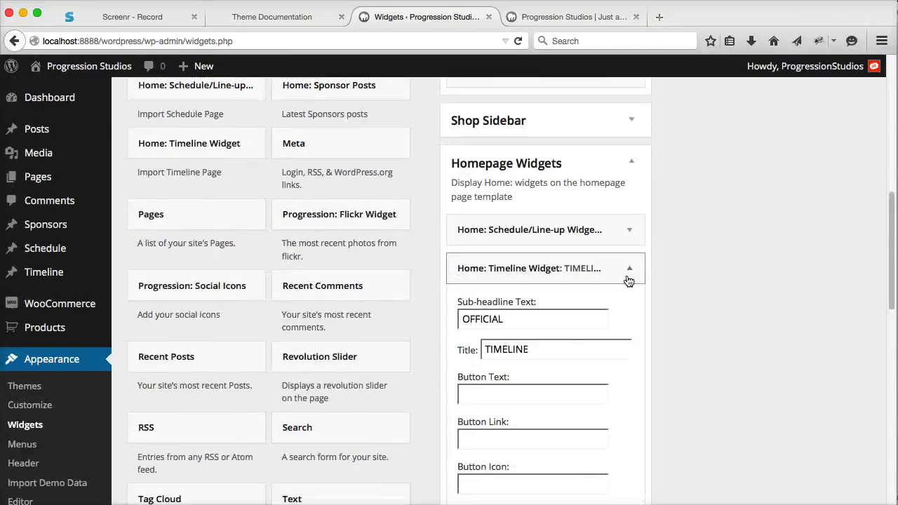
{"action": "left_click", "coordinate": [633, 267]}
Step: Replace the Timeline widget with Home: Highlight Widget in Homepage Widgets
{"action": "left_click_drag", "start_coordinate": [541, 267], "coordinate": [240, 293]}
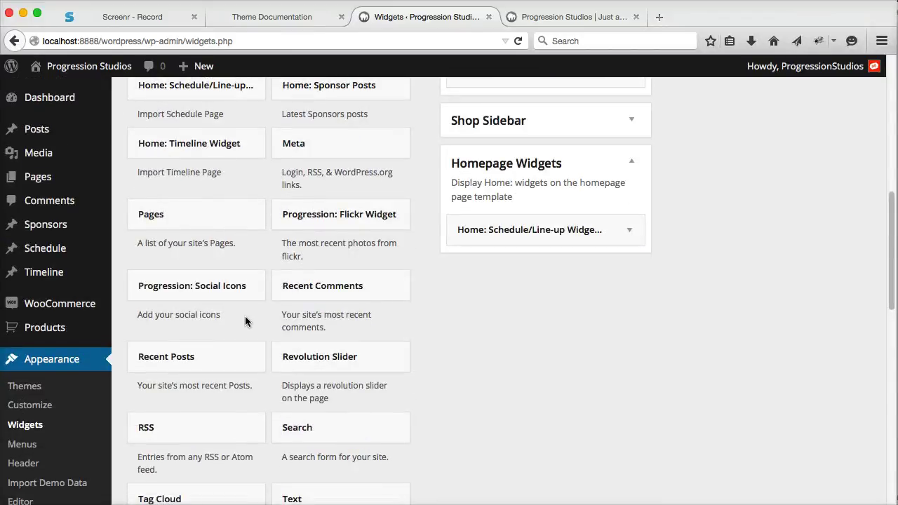
{"action": "scroll", "coordinate": [274, 342], "scroll_direction": "up", "scroll_amount": 4}
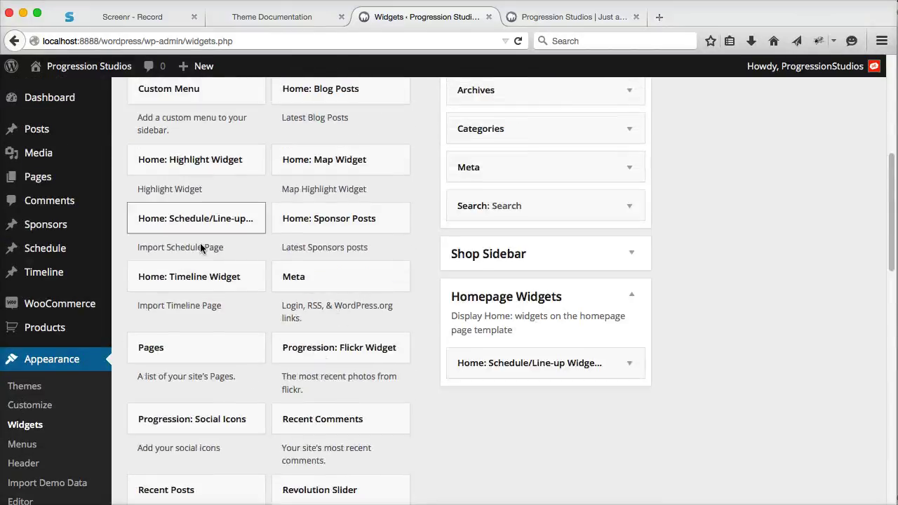
{"action": "left_click_drag", "start_coordinate": [220, 173], "coordinate": [543, 399]}
{"action": "scroll", "coordinate": [546, 401], "scroll_direction": "down", "scroll_amount": 5}
{"action": "scroll", "coordinate": [546, 402], "scroll_direction": "down", "scroll_amount": 2}
Step: Check the Highlight widget's Main Text recent_products shortcode for 3 products in 3 columns
{"action": "left_click", "coordinate": [563, 222]}
{"action": "left_click_drag", "start_coordinate": [524, 196], "coordinate": [461, 183]}
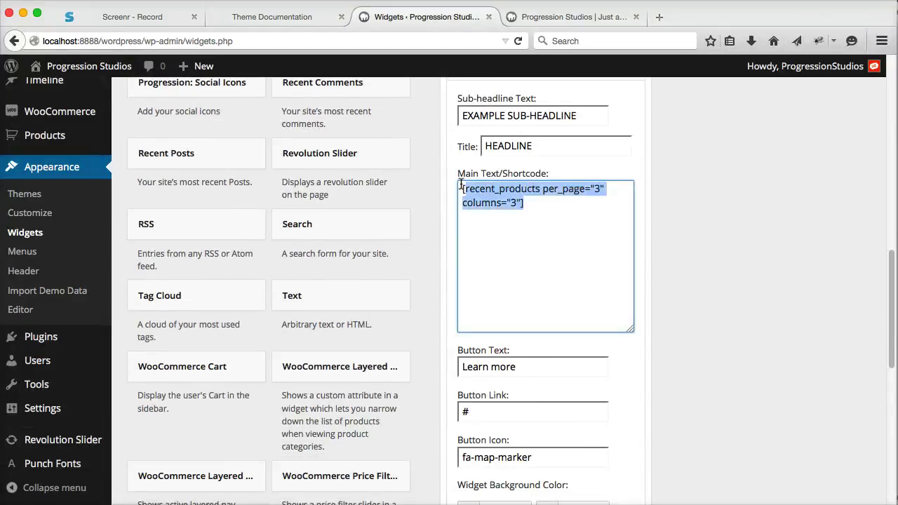
{"action": "left_click", "coordinate": [531, 197]}
{"action": "left_click_drag", "start_coordinate": [531, 197], "coordinate": [475, 184]}
{"action": "scroll", "coordinate": [608, 412], "scroll_direction": "down", "scroll_amount": 5}
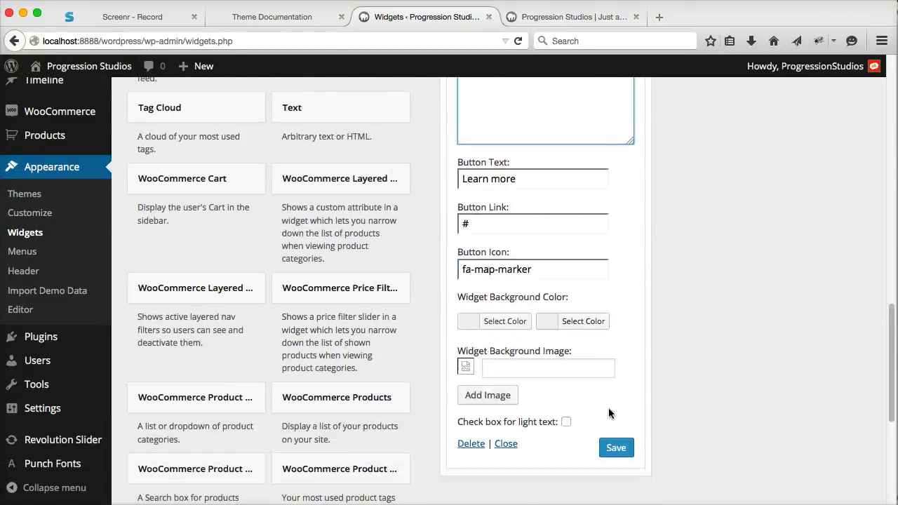
{"action": "scroll", "coordinate": [537, 204], "scroll_direction": "up", "scroll_amount": 6}
Step: Reload the live homepage and scroll to the new Highlight section
{"action": "left_click", "coordinate": [568, 16]}
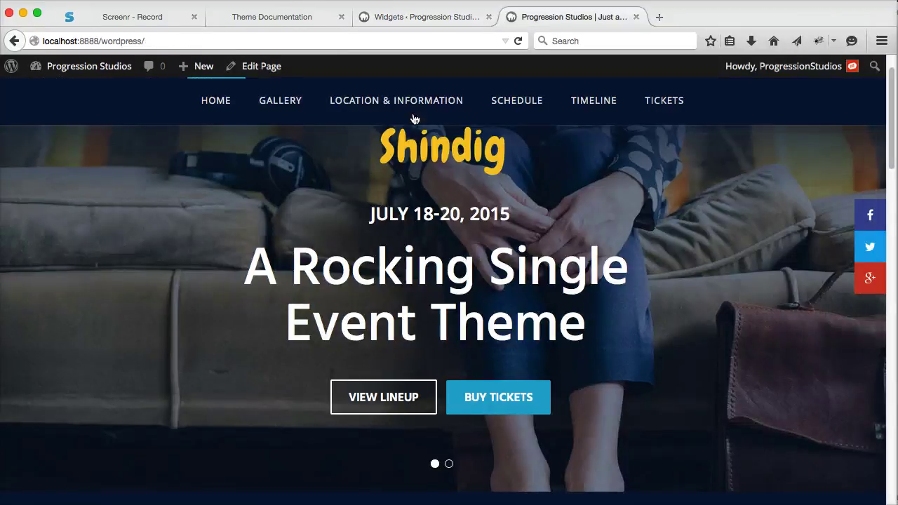
{"action": "left_click", "coordinate": [424, 161]}
{"action": "scroll", "coordinate": [440, 175], "scroll_direction": "down", "scroll_amount": 10}
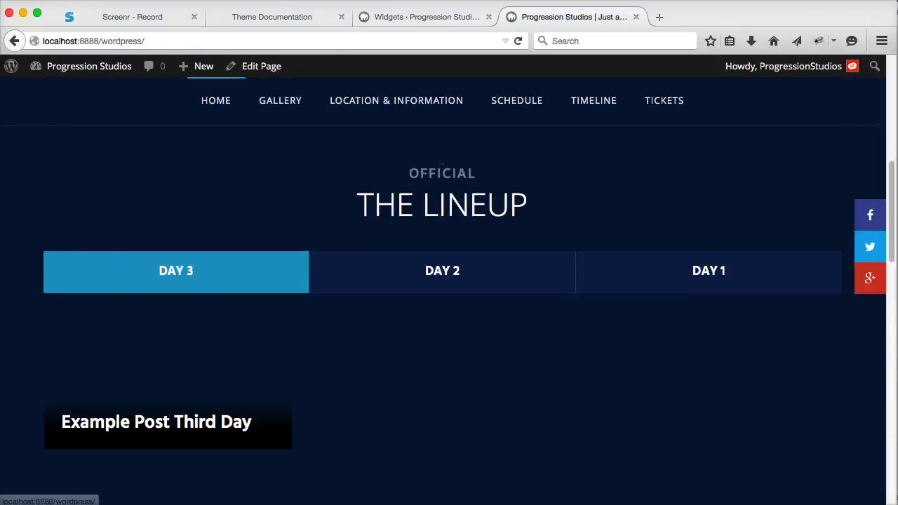
{"action": "scroll", "coordinate": [619, 279], "scroll_direction": "down", "scroll_amount": 3}
{"action": "scroll", "coordinate": [681, 298], "scroll_direction": "up", "scroll_amount": 3}
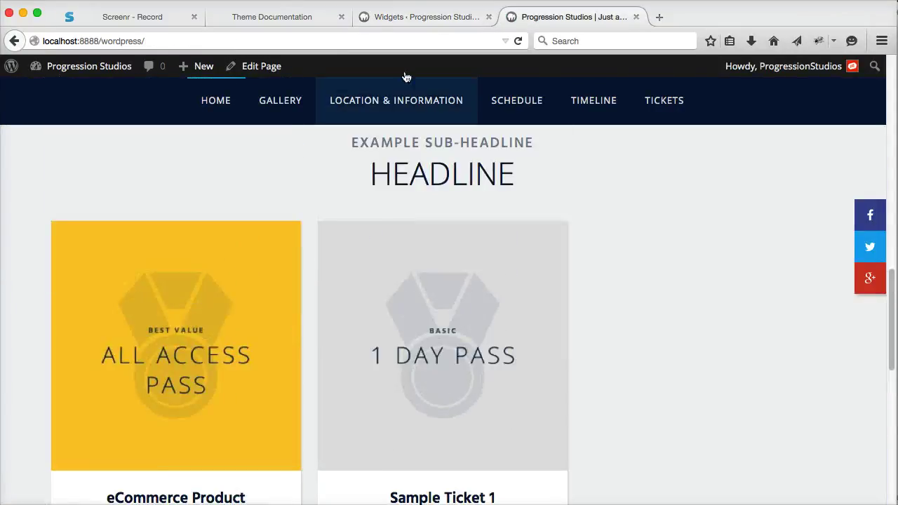
Step: Recheck the recent_products shortcode text in the Highlight widget
{"action": "left_click", "coordinate": [440, 20]}
{"action": "scroll", "coordinate": [563, 309], "scroll_direction": "up", "scroll_amount": 2}
{"action": "triple_click", "coordinate": [562, 243]}
{"action": "left_click", "coordinate": [611, 231]}
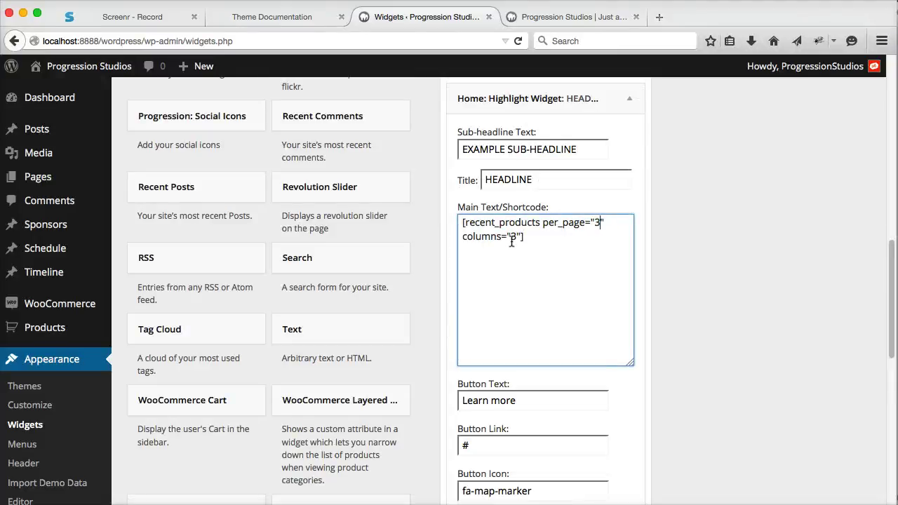
Step: Confirm the homepage HEADLINE section and Tickets page both show the two ticket products
{"action": "left_click", "coordinate": [570, 16]}
{"action": "scroll", "coordinate": [425, 286], "scroll_direction": "down", "scroll_amount": 3}
{"action": "scroll", "coordinate": [350, 367], "scroll_direction": "down", "scroll_amount": 4}
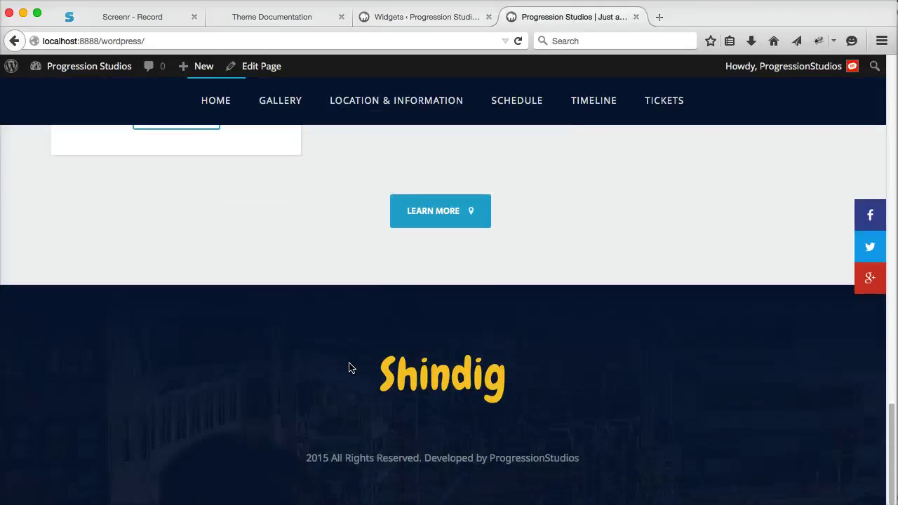
{"action": "scroll", "coordinate": [350, 367], "scroll_direction": "up", "scroll_amount": 10}
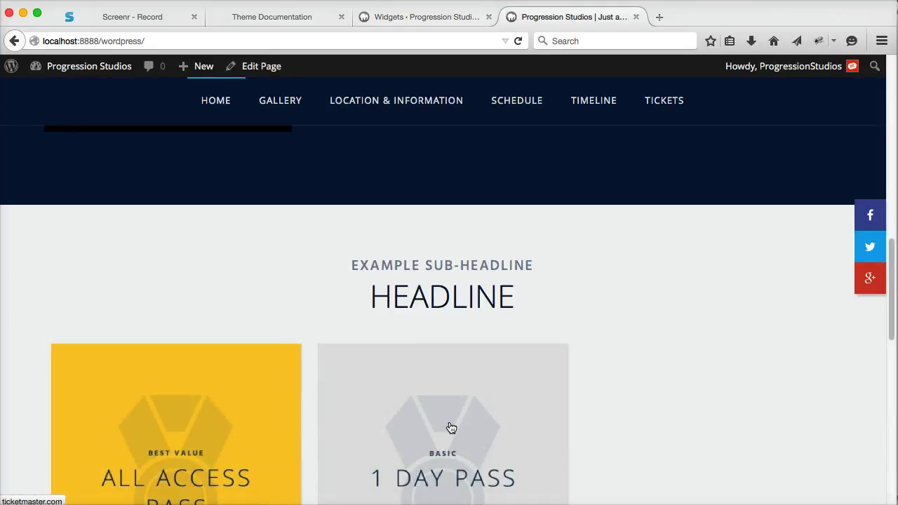
{"action": "scroll", "coordinate": [453, 426], "scroll_direction": "up", "scroll_amount": 10}
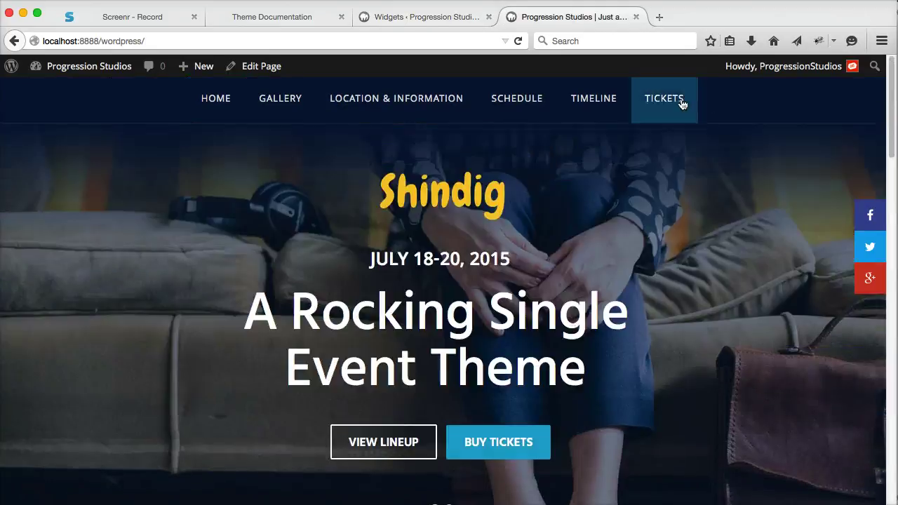
{"action": "left_click", "coordinate": [679, 100]}
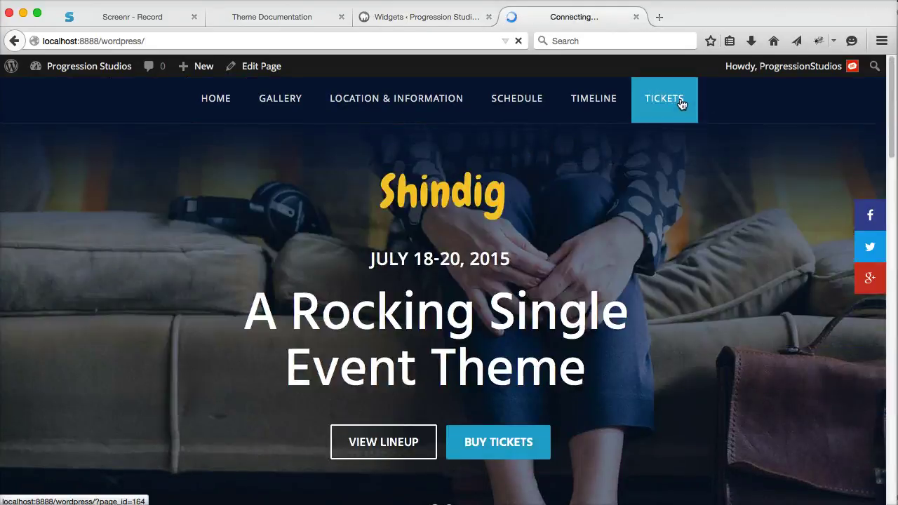
{"action": "scroll", "coordinate": [622, 244], "scroll_direction": "down", "scroll_amount": 4}
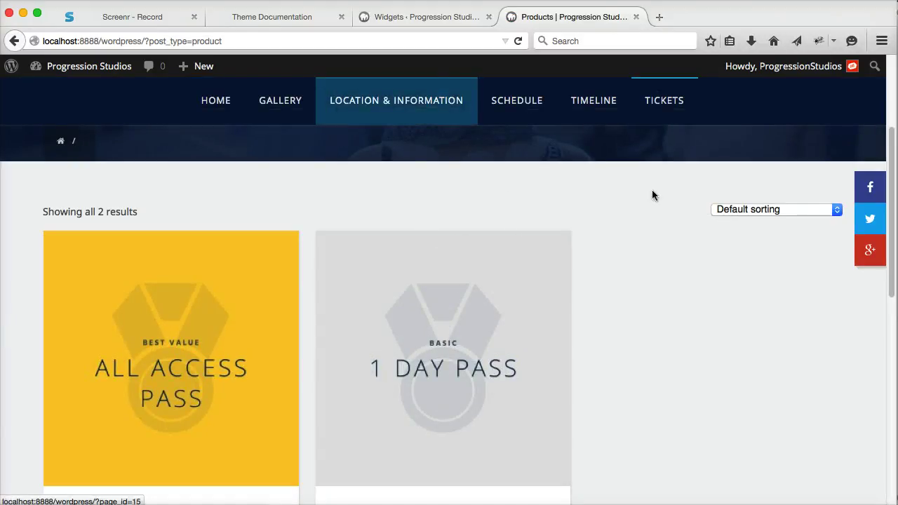
{"action": "scroll", "coordinate": [730, 213], "scroll_direction": "down", "scroll_amount": 3}
Step: Back in Widgets, collapse Homepage Widgets and expand the empty Shop Sidebar area
{"action": "left_click", "coordinate": [428, 20]}
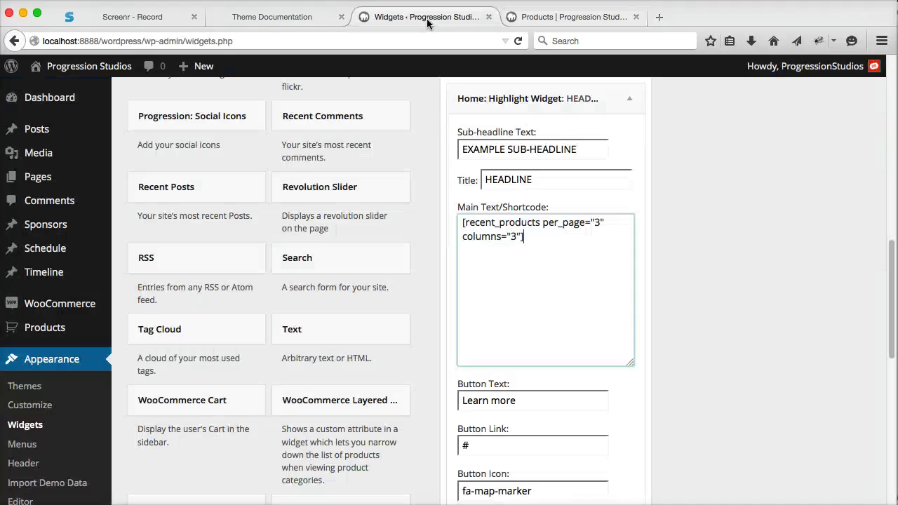
{"action": "scroll", "coordinate": [568, 245], "scroll_direction": "up", "scroll_amount": 5}
{"action": "left_click", "coordinate": [599, 179]}
{"action": "left_click", "coordinate": [572, 147]}
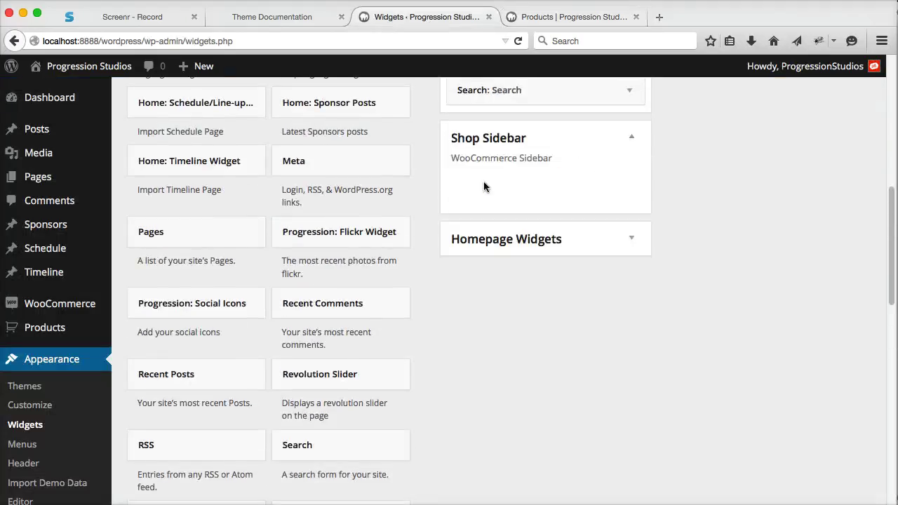
{"action": "scroll", "coordinate": [365, 268], "scroll_direction": "down", "scroll_amount": 5}
{"action": "scroll", "coordinate": [360, 341], "scroll_direction": "up", "scroll_amount": 8}
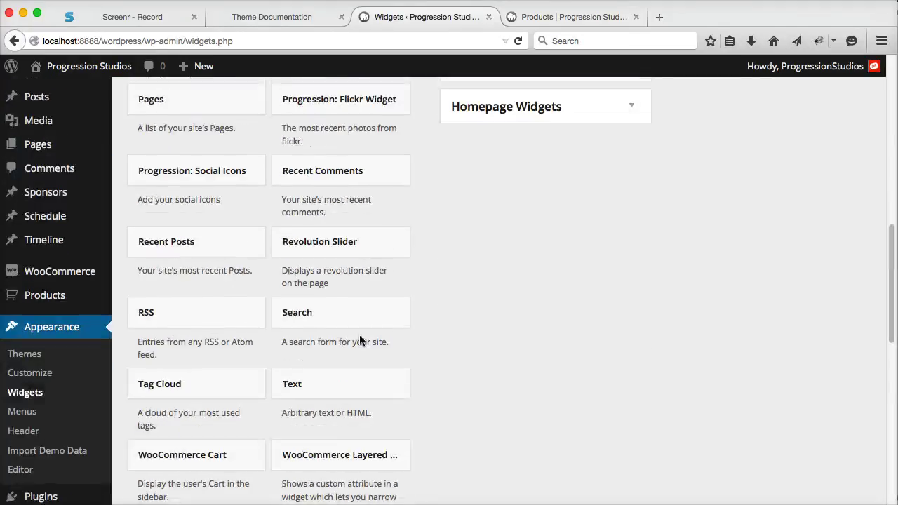